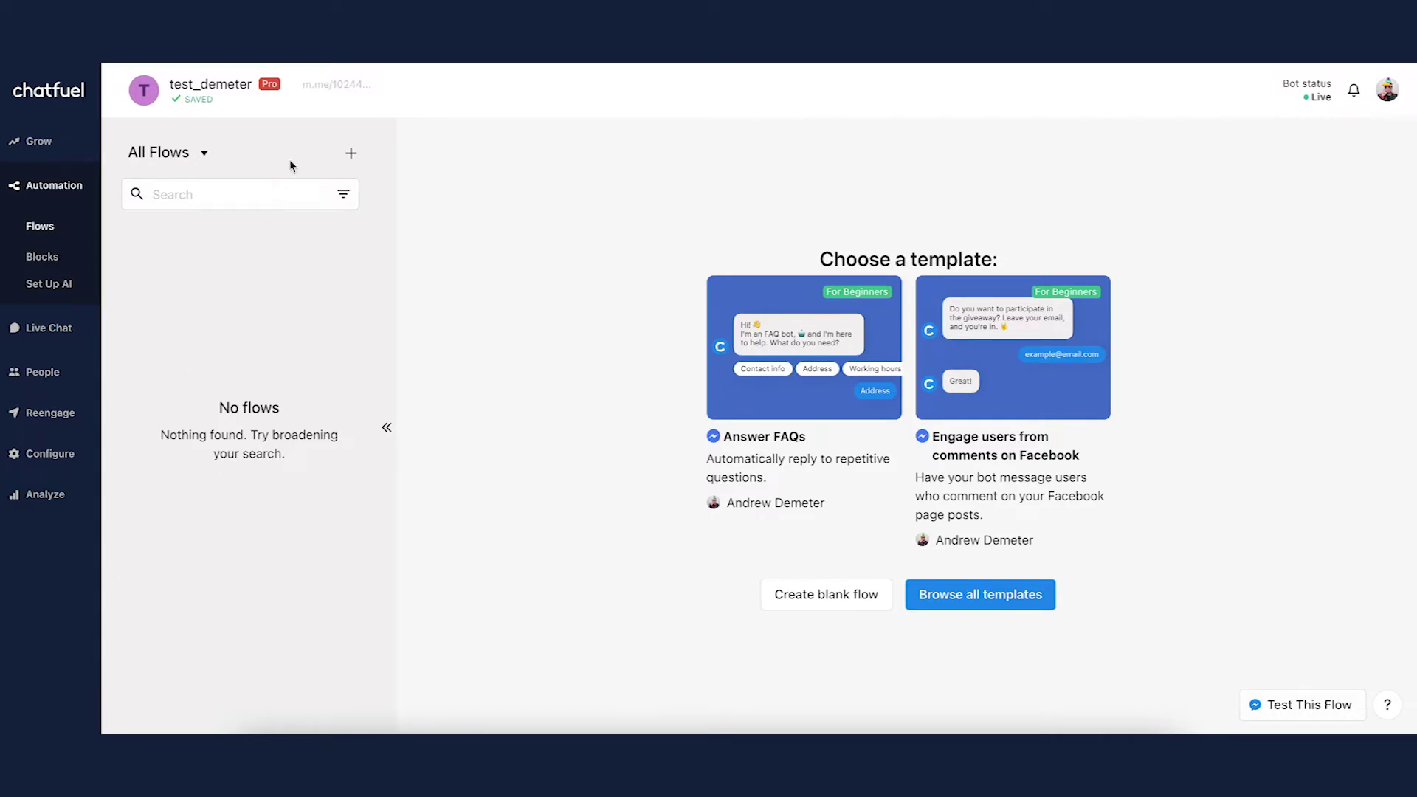
Create a new Instagram flow and place an Instagram Direct entry point above its Flow block
click(354, 160)
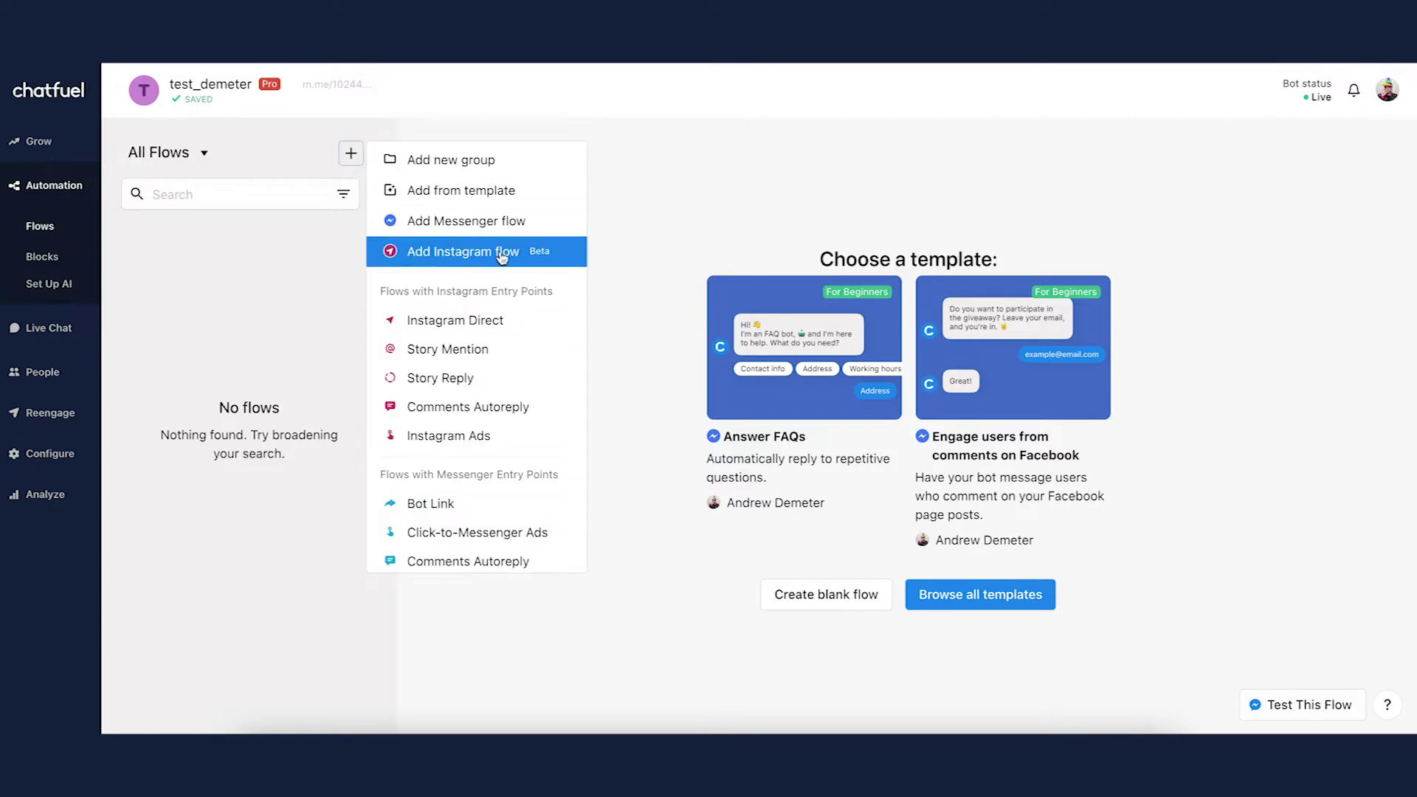
click(412, 261)
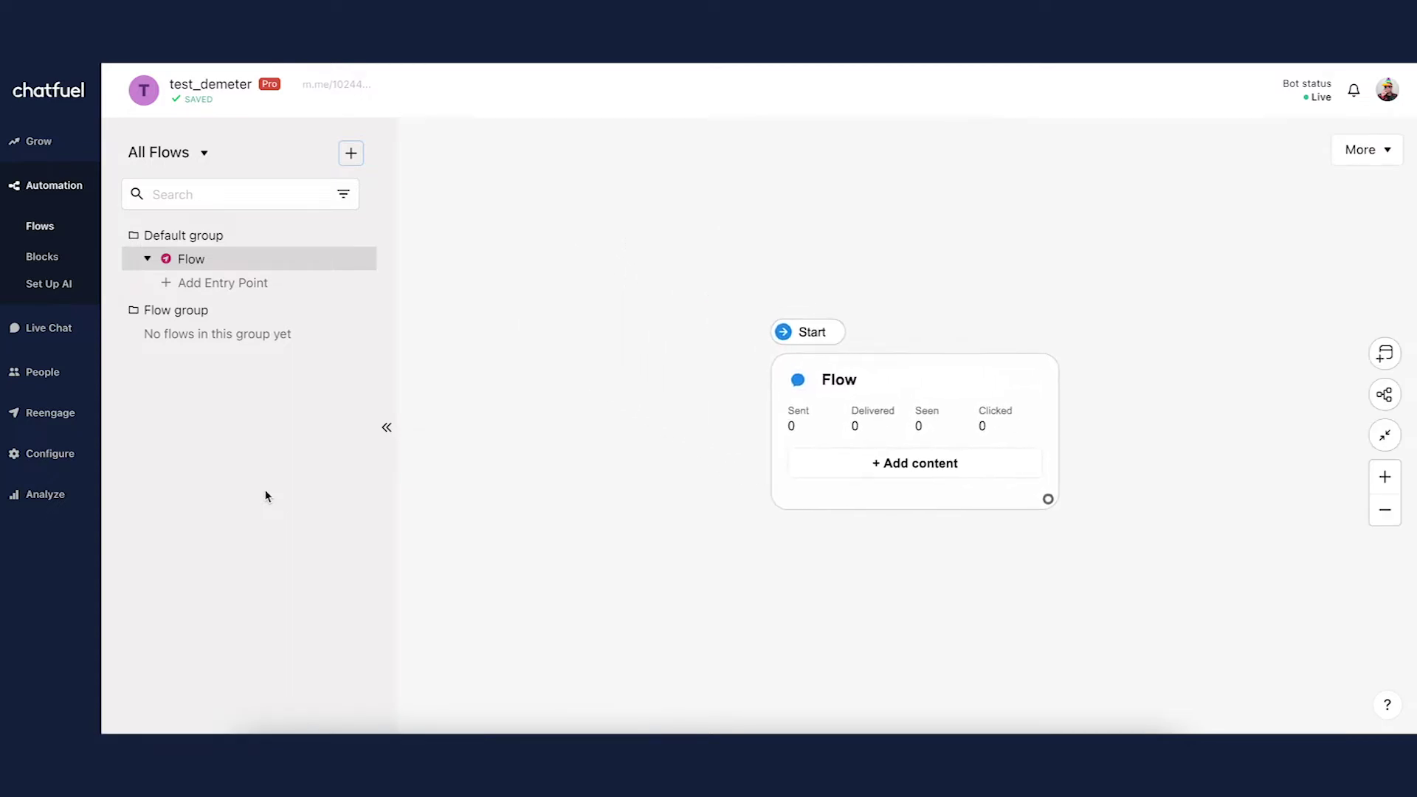
click(387, 428)
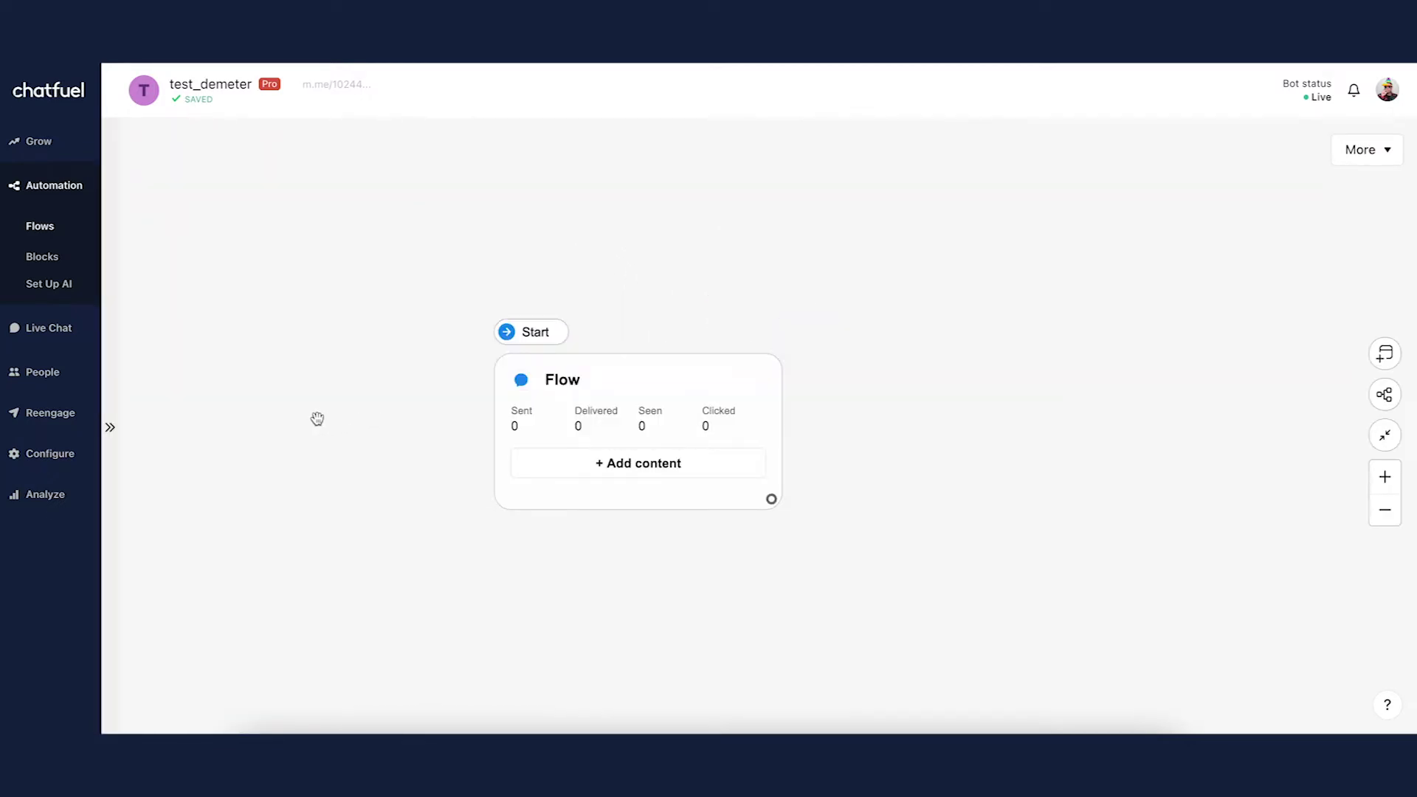
drag(317, 418, 557, 390)
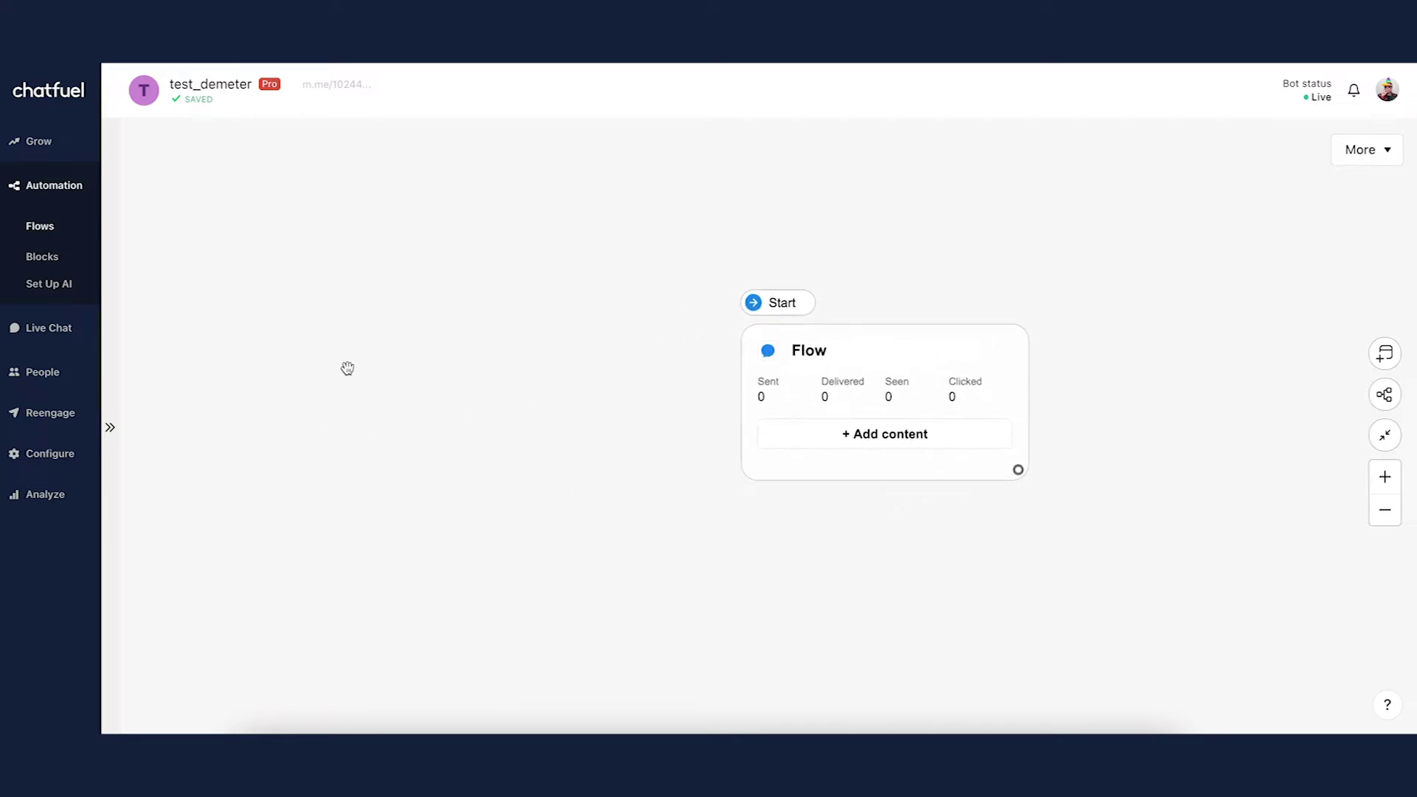
right_click(311, 394)
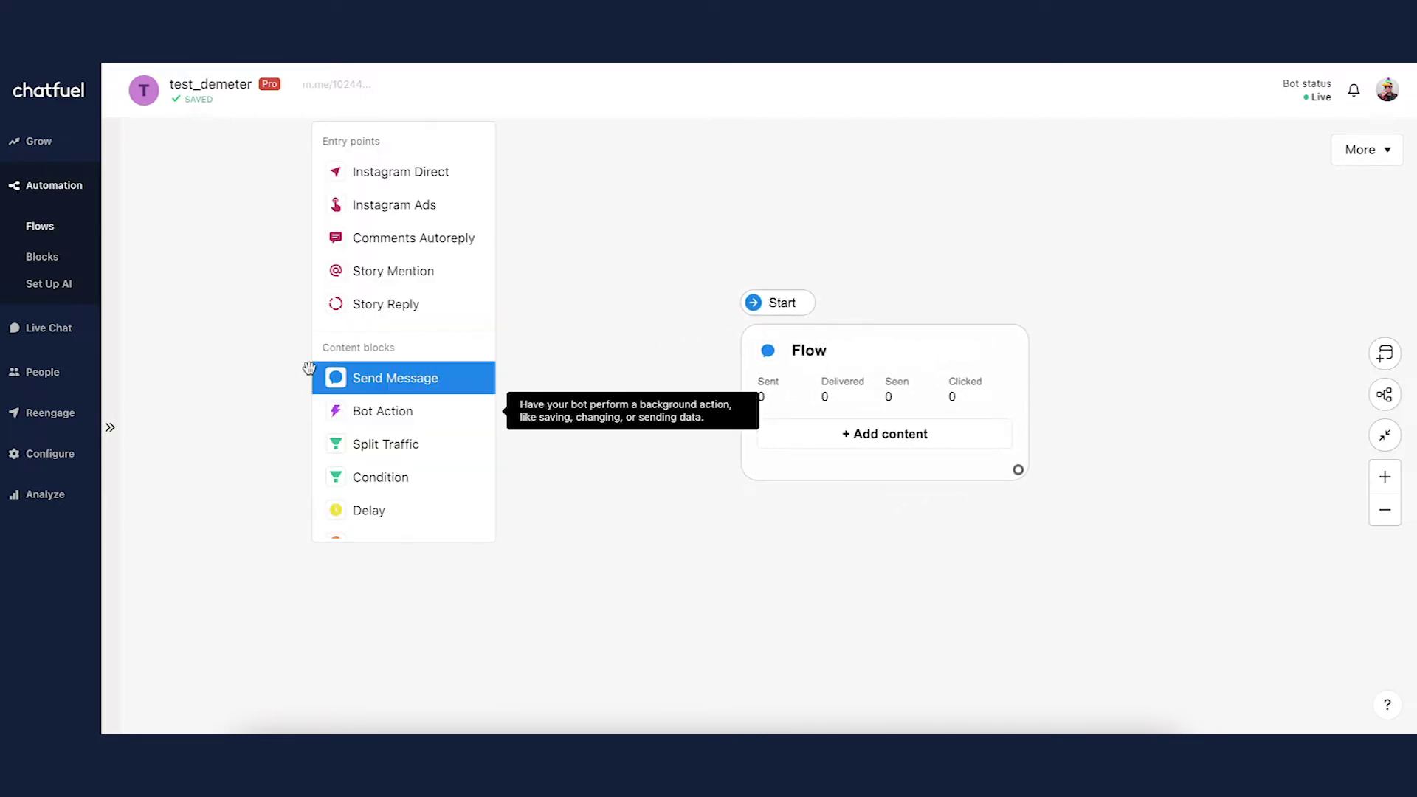
click(474, 180)
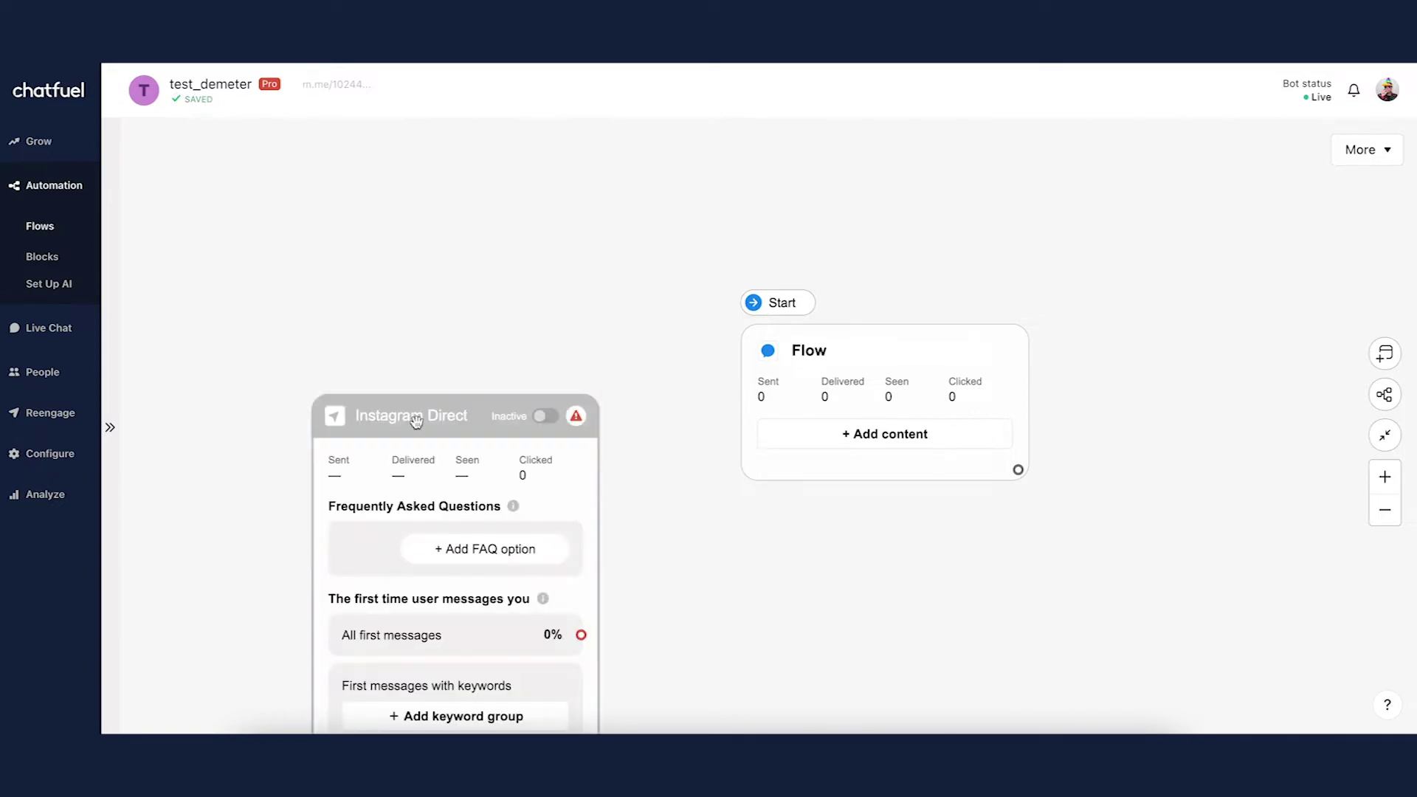
drag(414, 380, 418, 172)
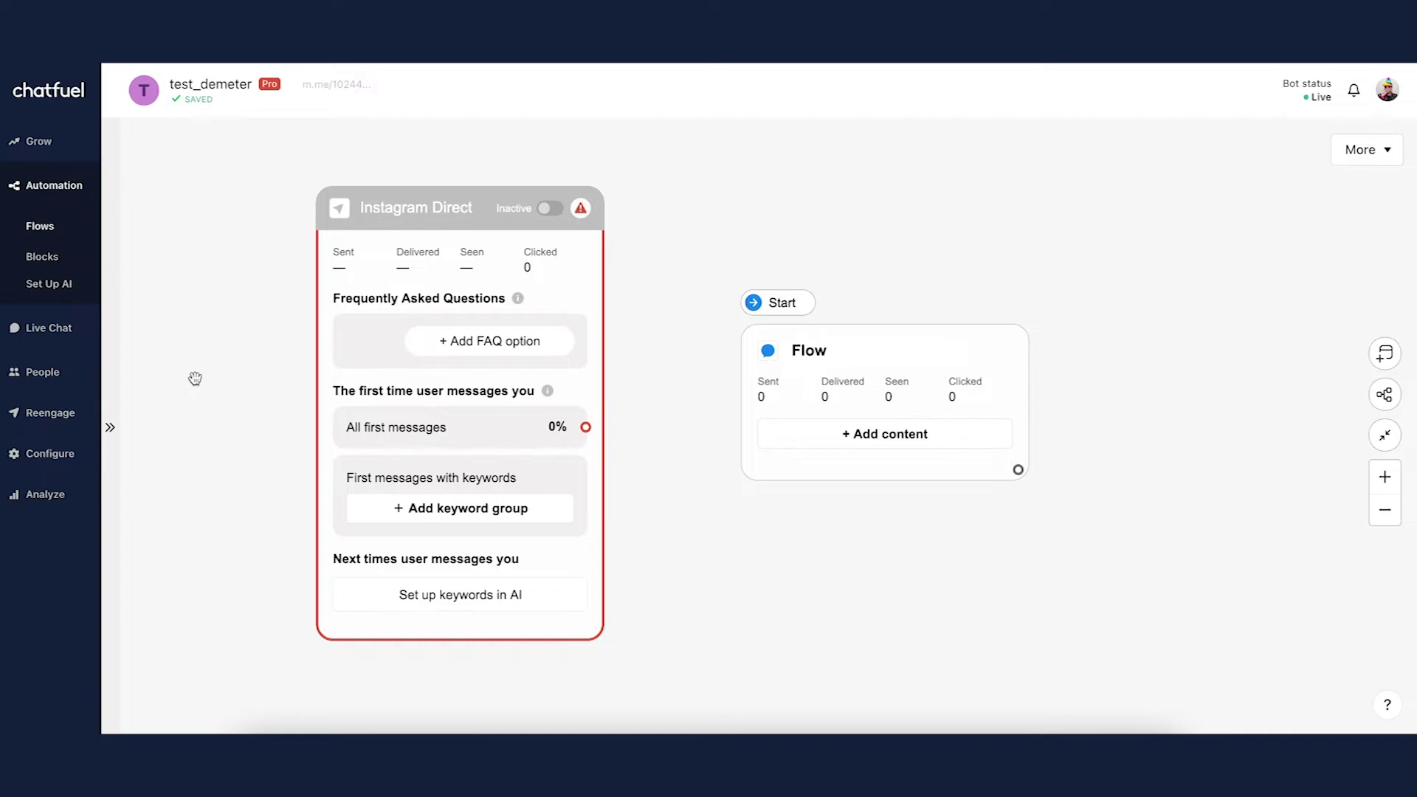
Add the FAQ questions 'Do you have a discount?' and 'I need to track my order'
mouse_move(411, 295)
click(443, 353)
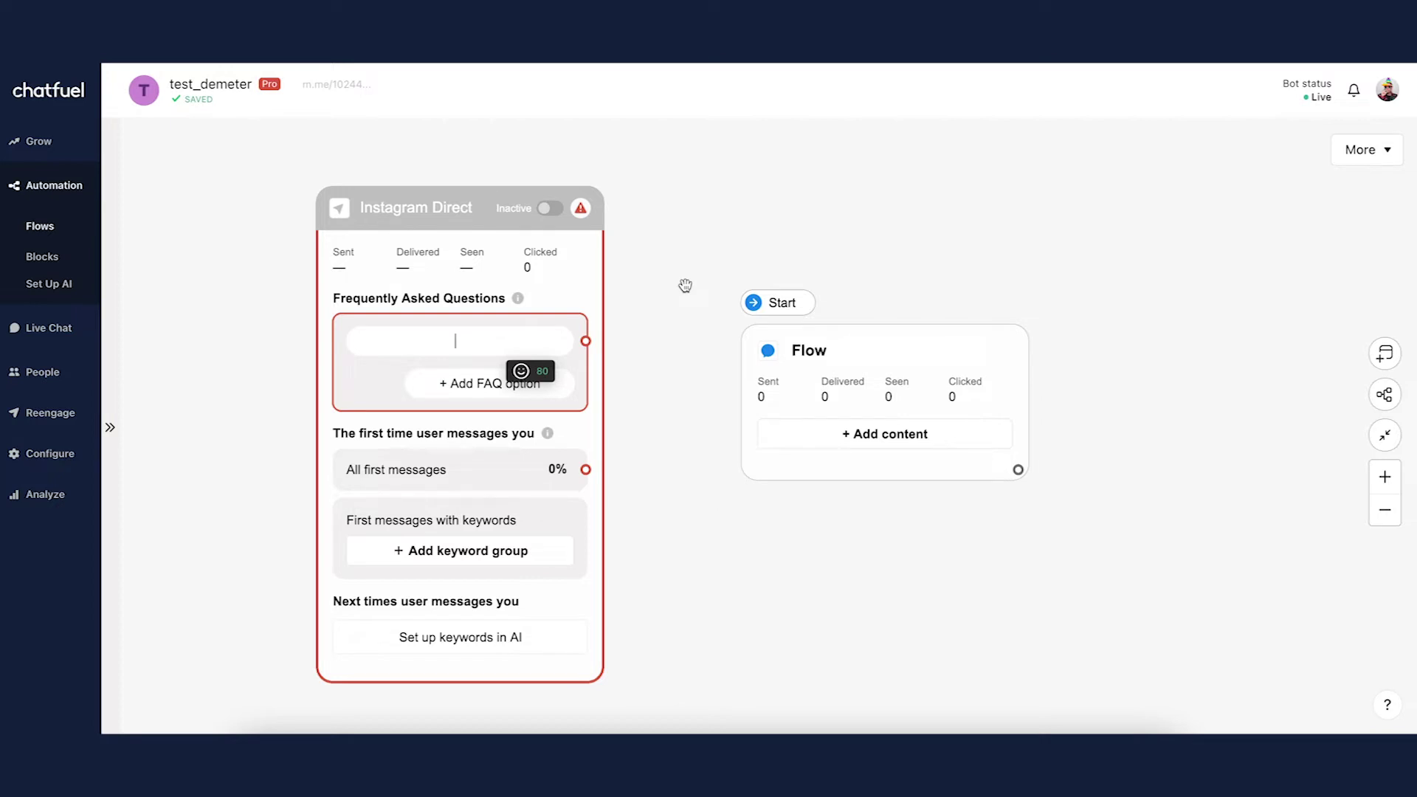
text(Do you have a discount?)
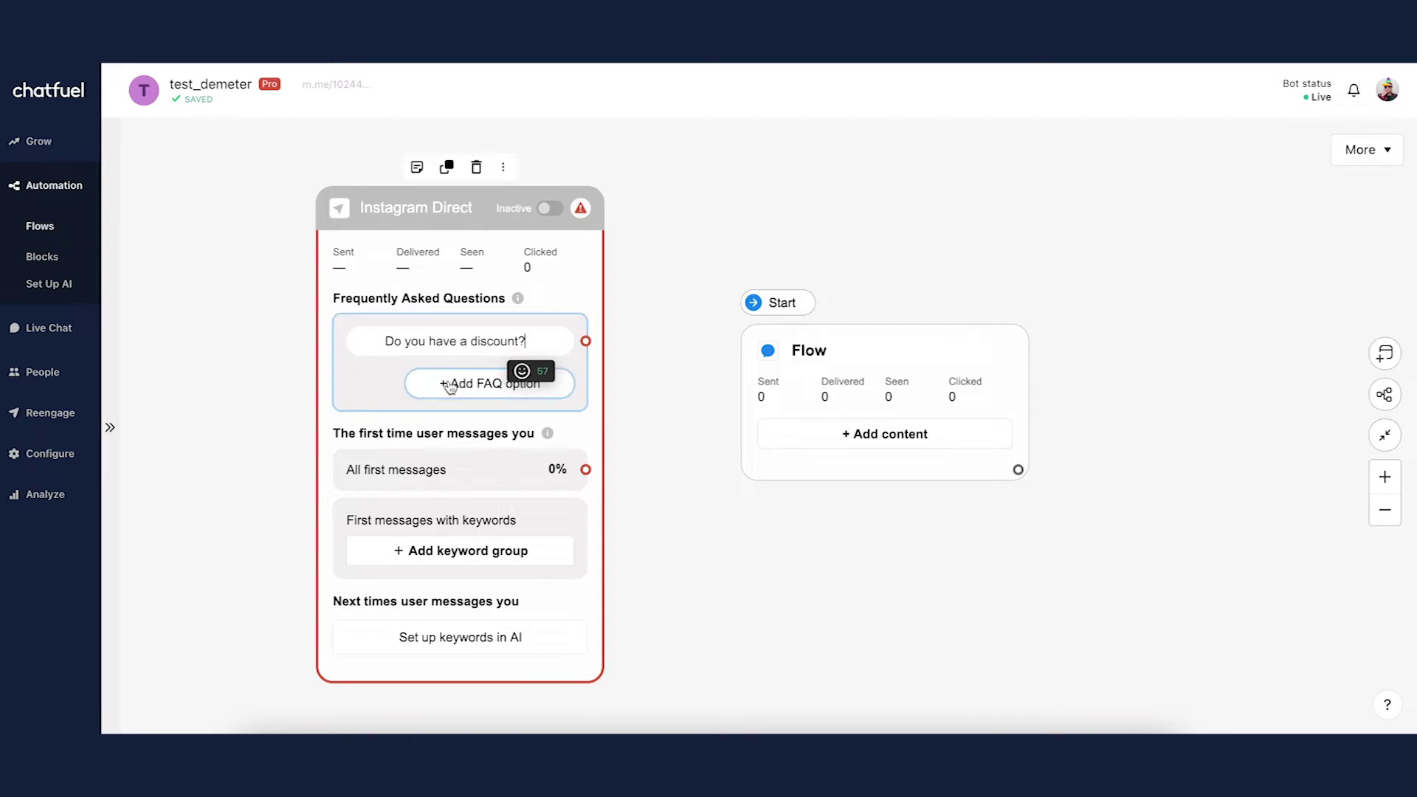
key(Return)
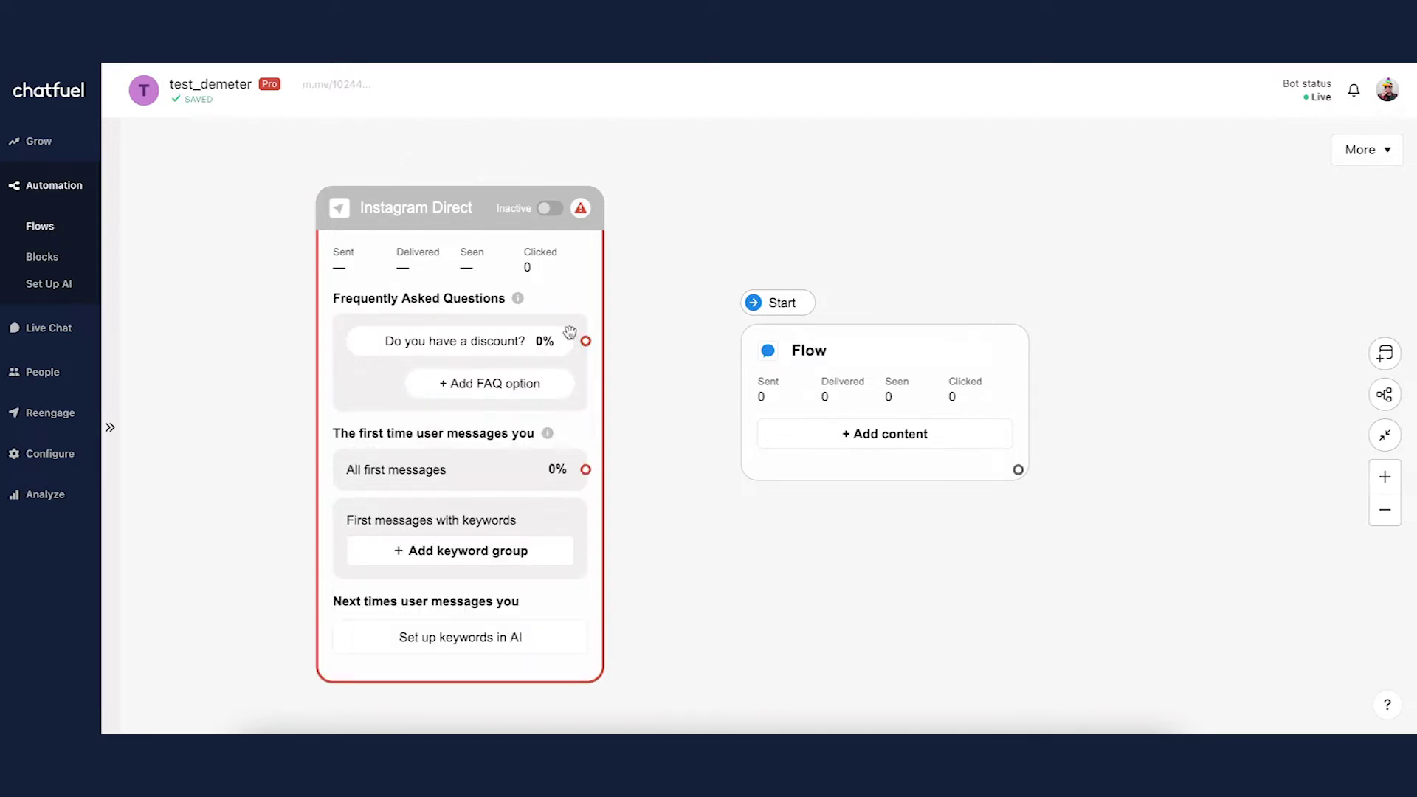
click(432, 400)
text(I ne)
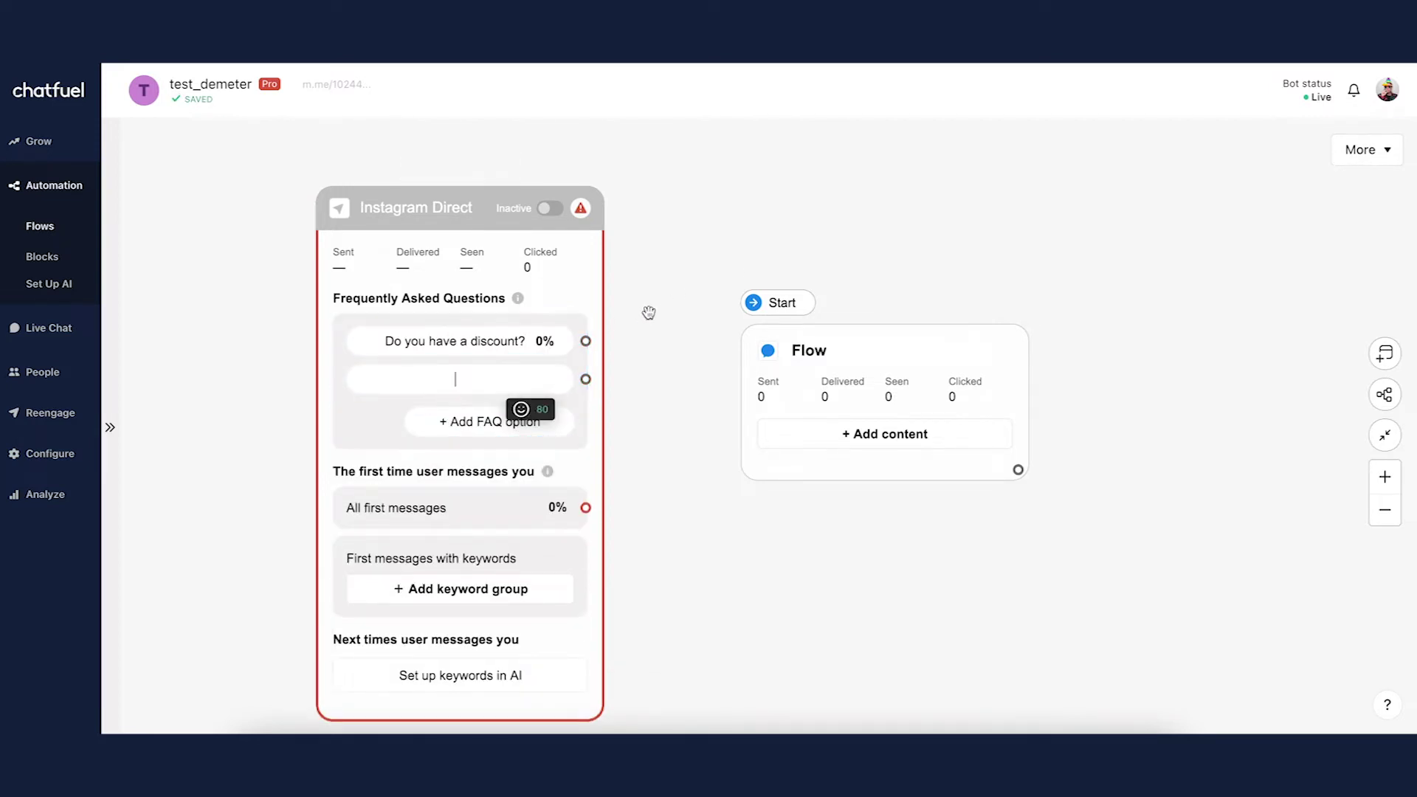
text(ed to track my order)
click(724, 258)
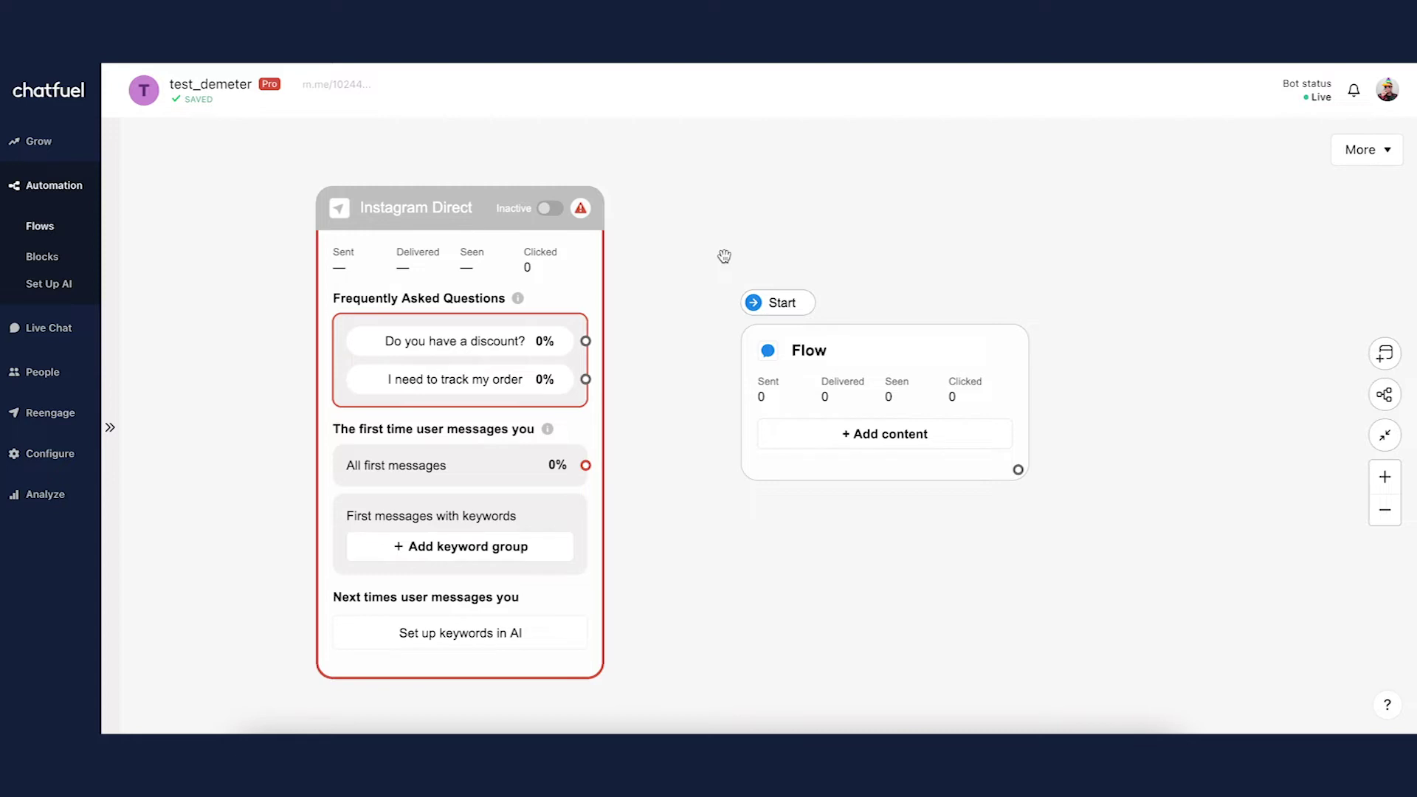
Connect the discount FAQ option to the Flow block
drag(887, 330, 922, 309)
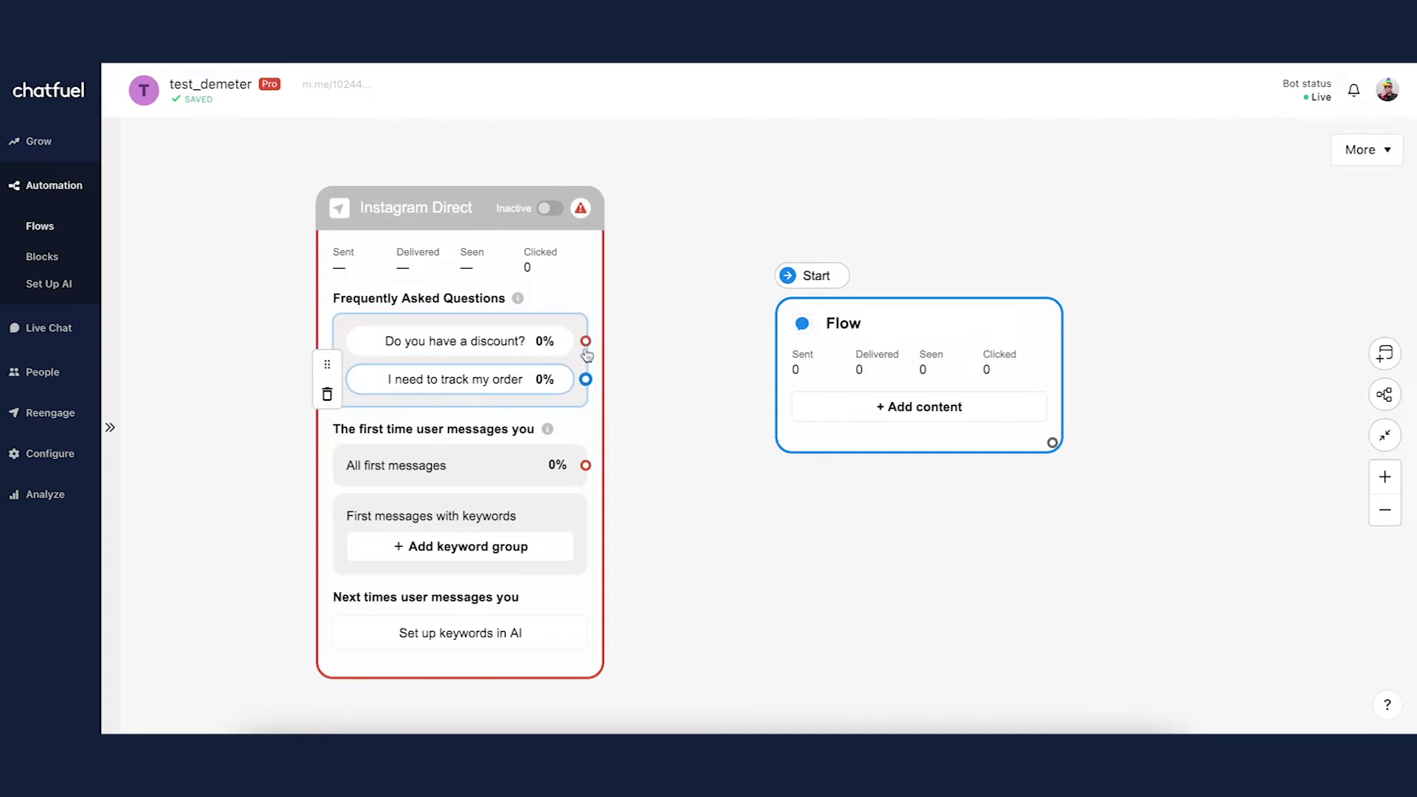
drag(585, 341, 781, 306)
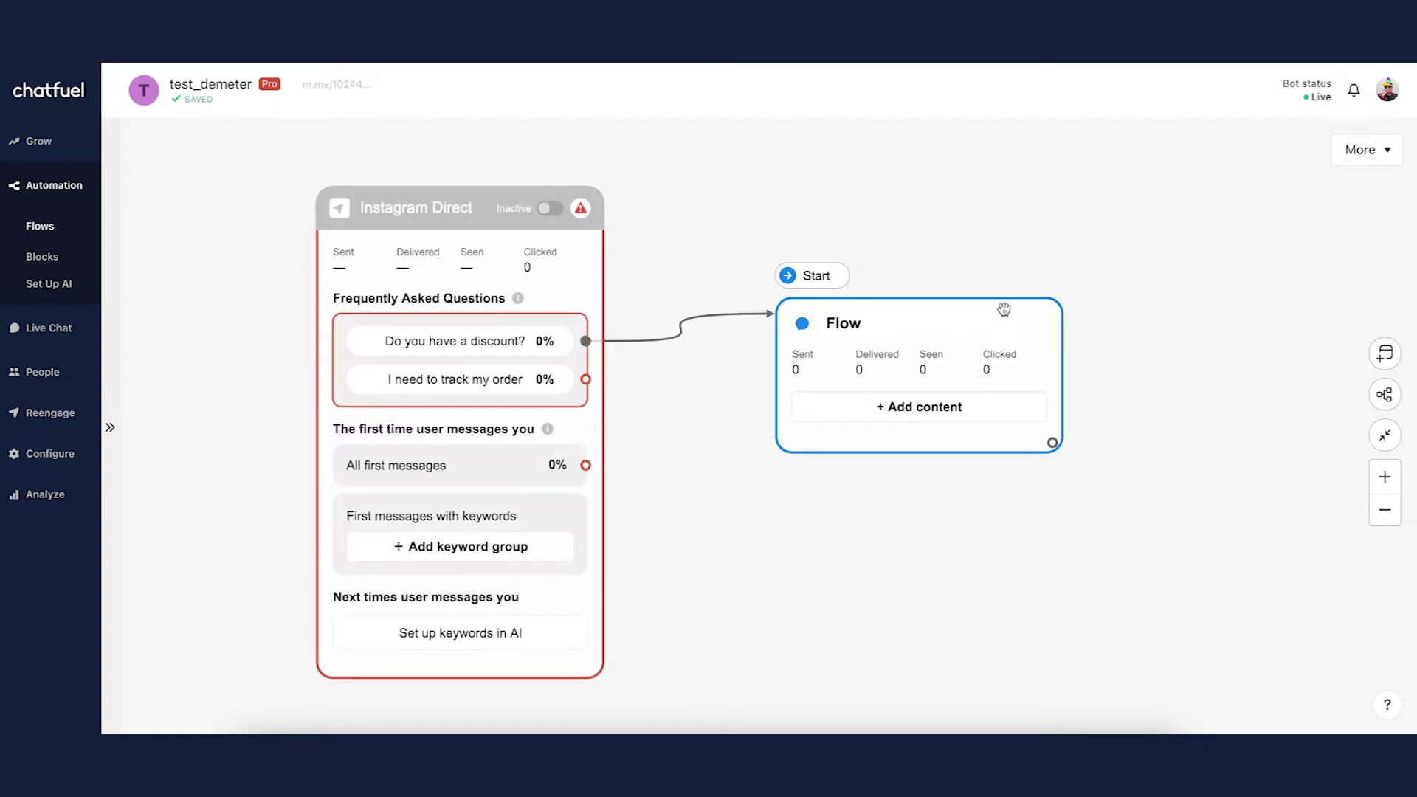
drag(1004, 308, 1006, 243)
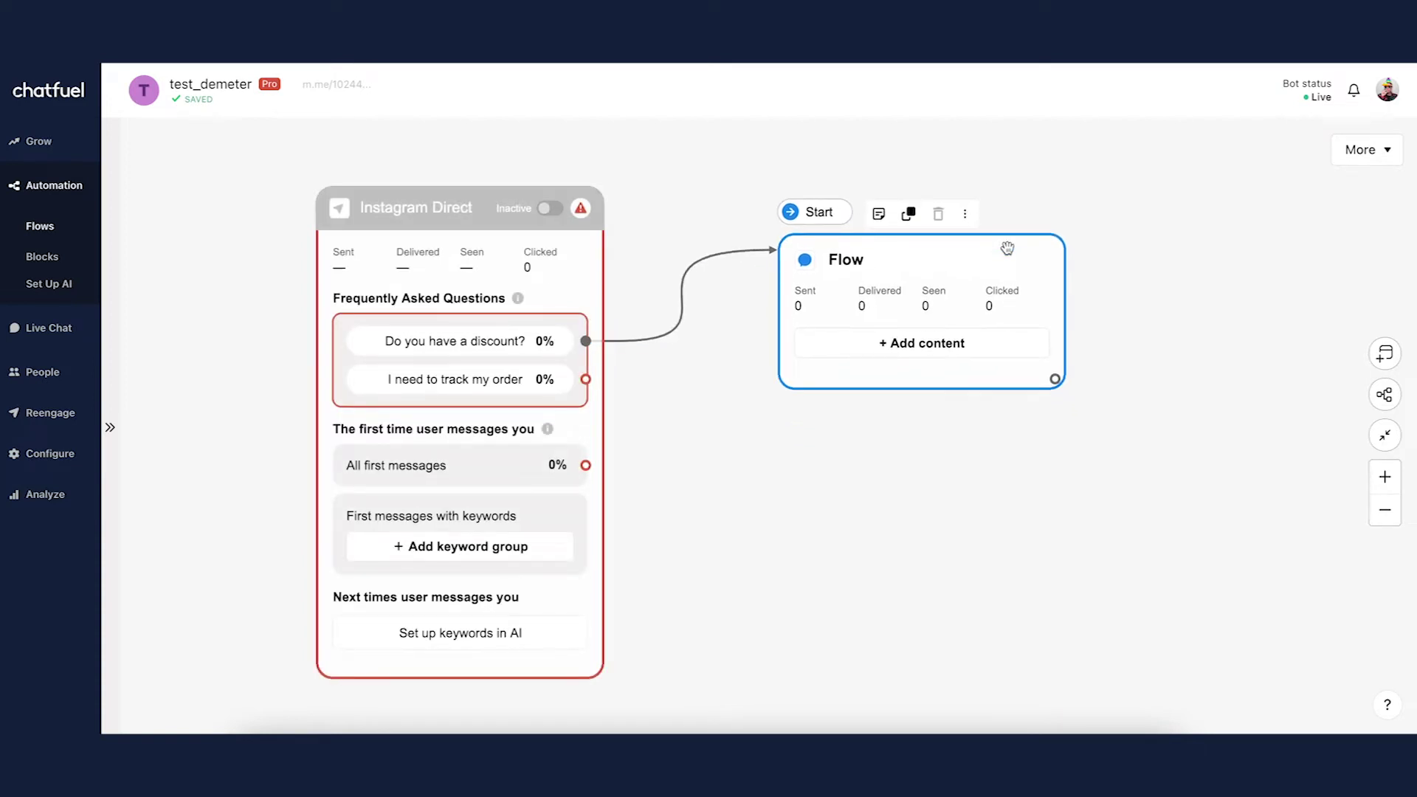
Add the text reply 'Get 5% off your first order with the discount code 5-OFF' to the Flow block
click(974, 347)
click(1074, 364)
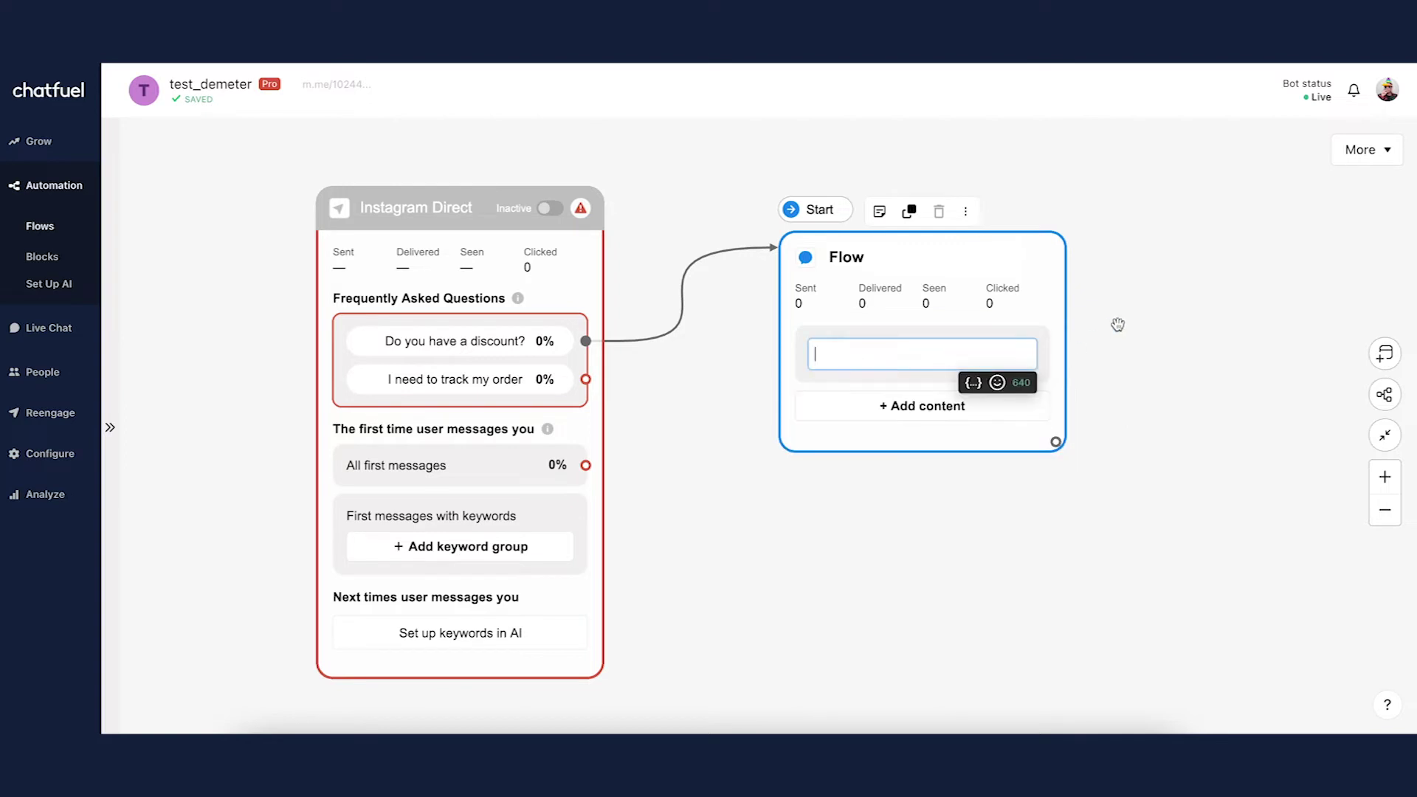
text(G)
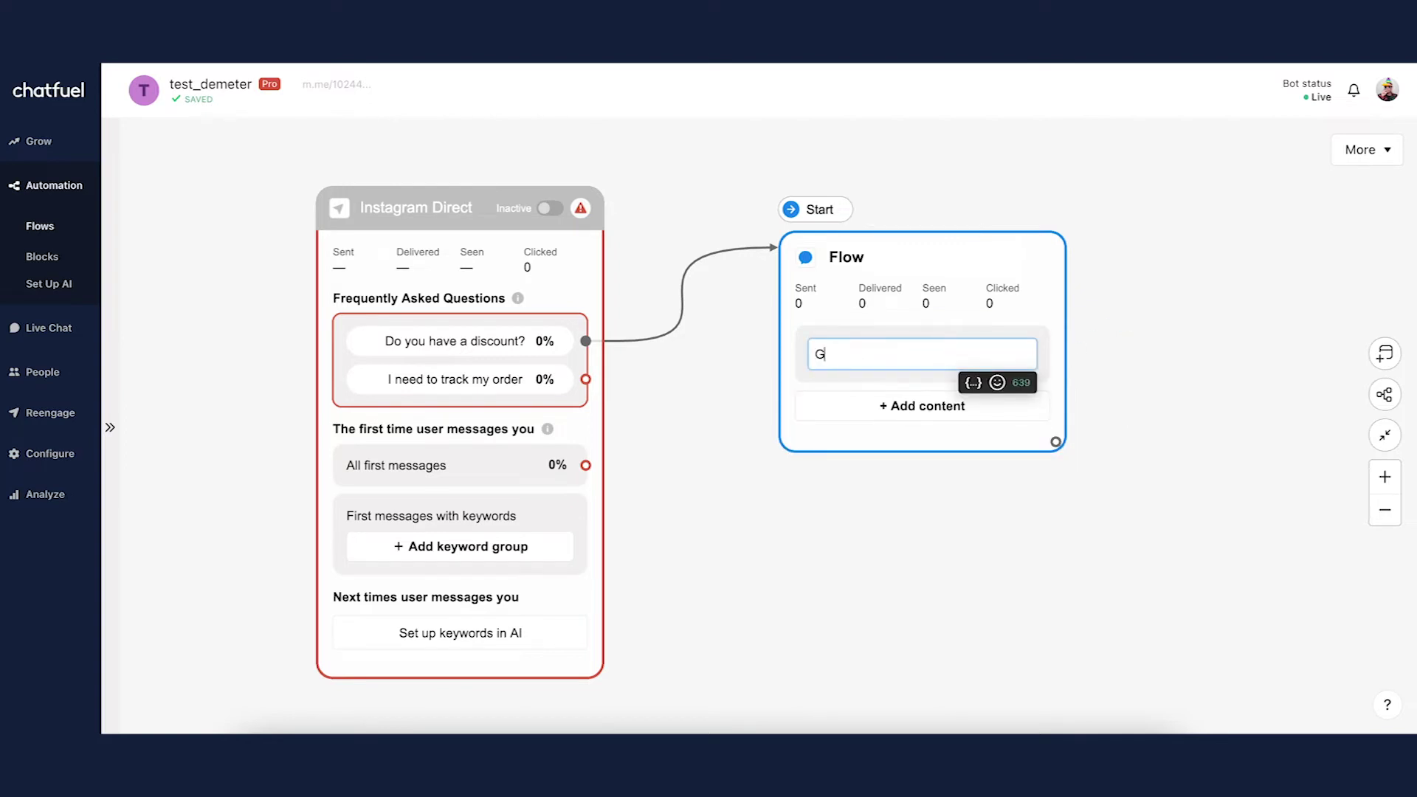
text(et 5% off your first order with )
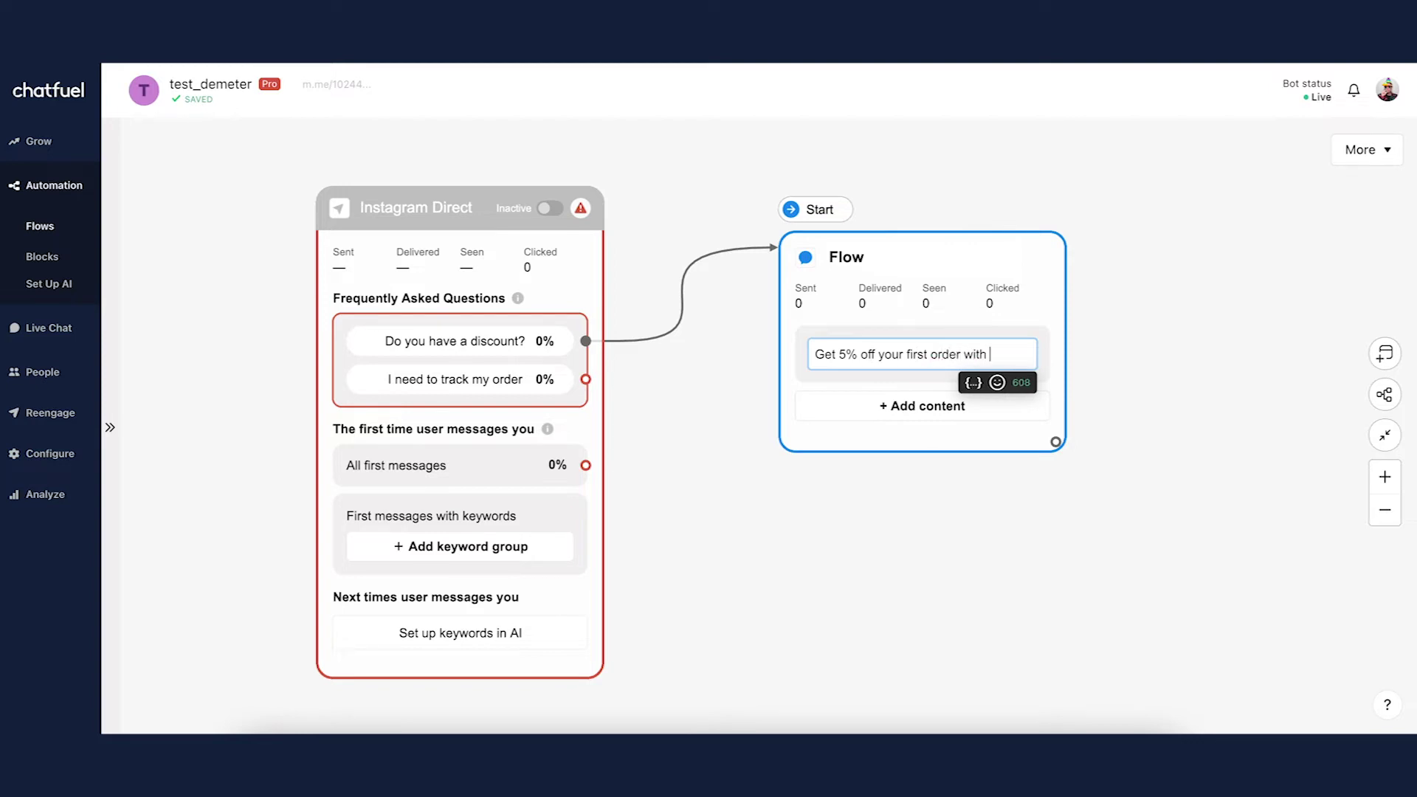
text(the discount code 5)
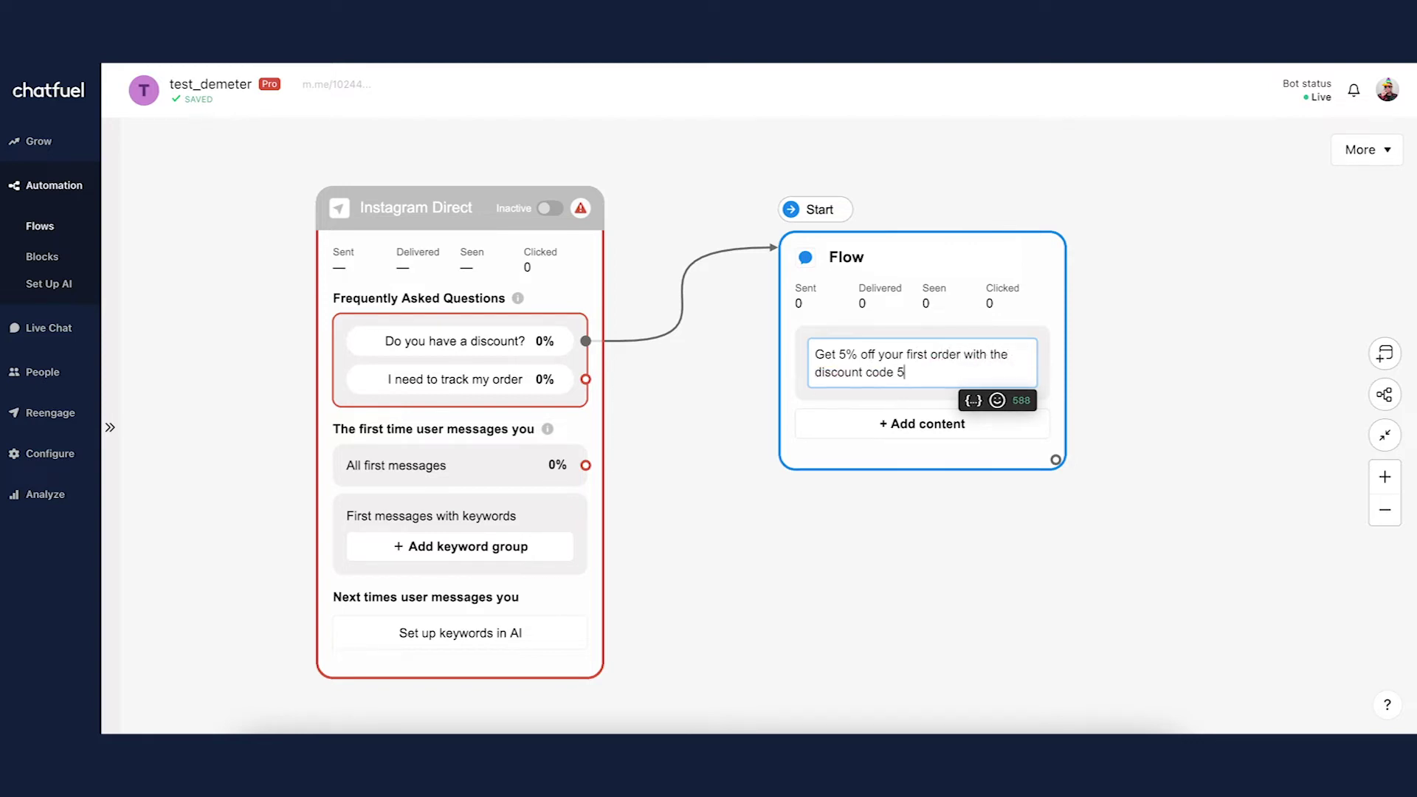
text(-OFF)
click(1225, 295)
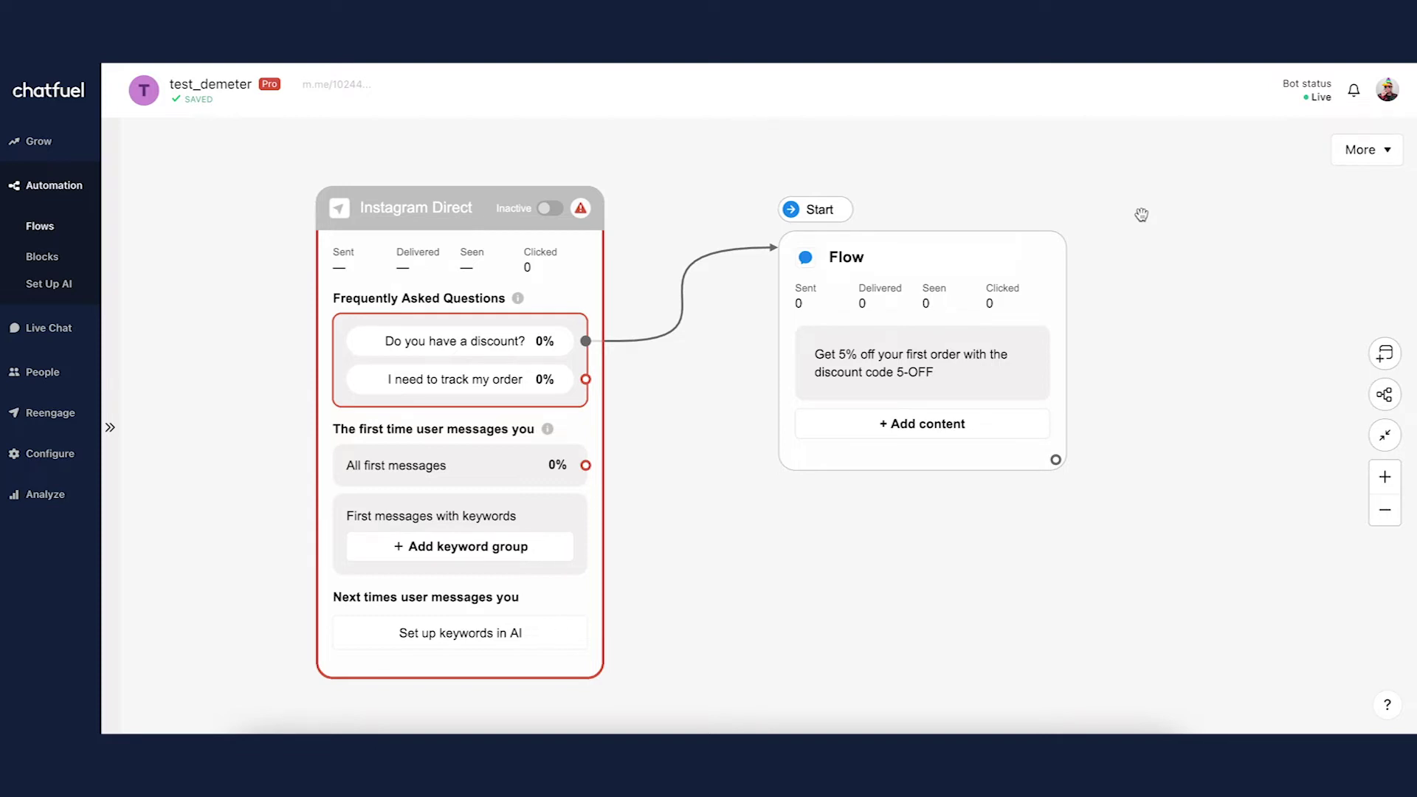
mouse_move(420, 383)
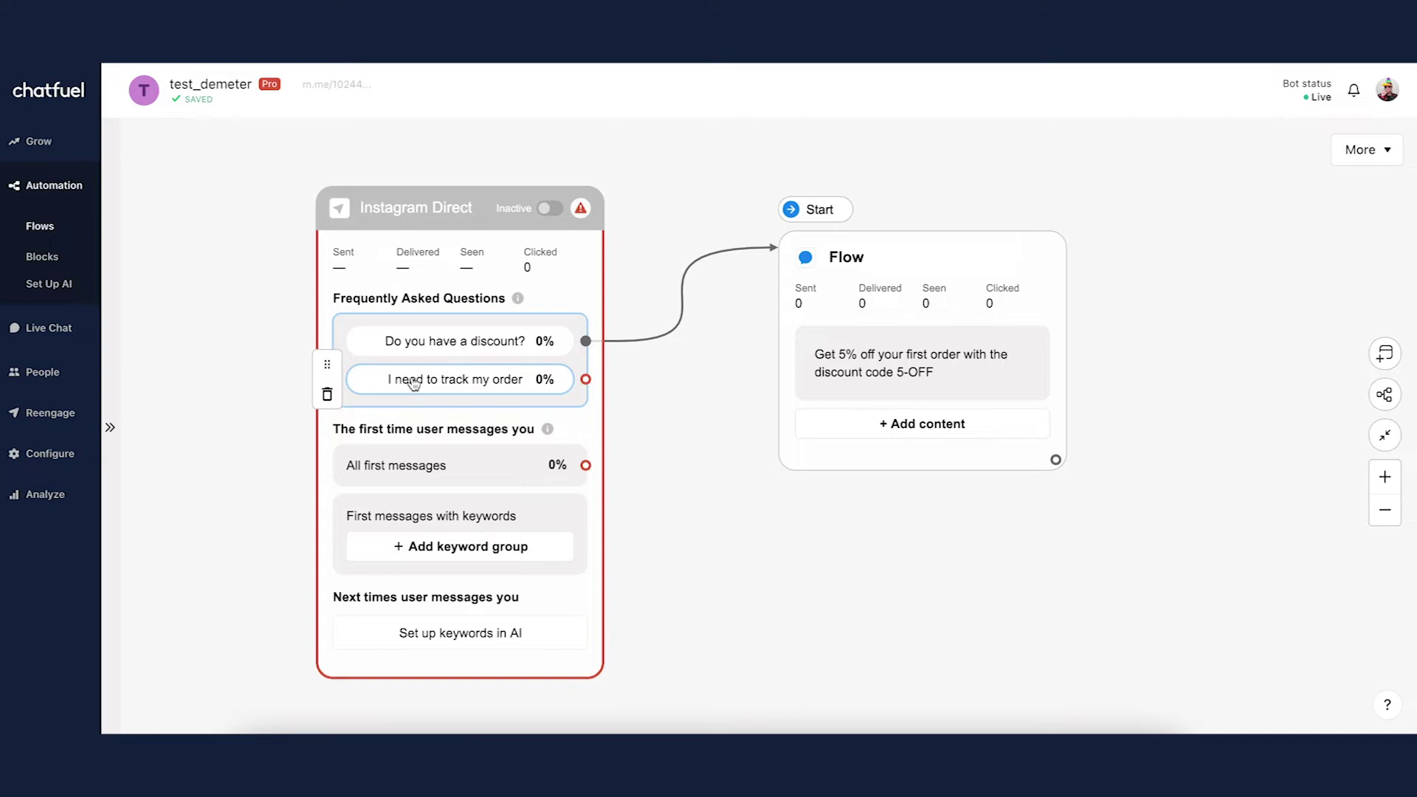
Delete the 'I need to track my order' FAQ option and add a blank keyword group
click(327, 396)
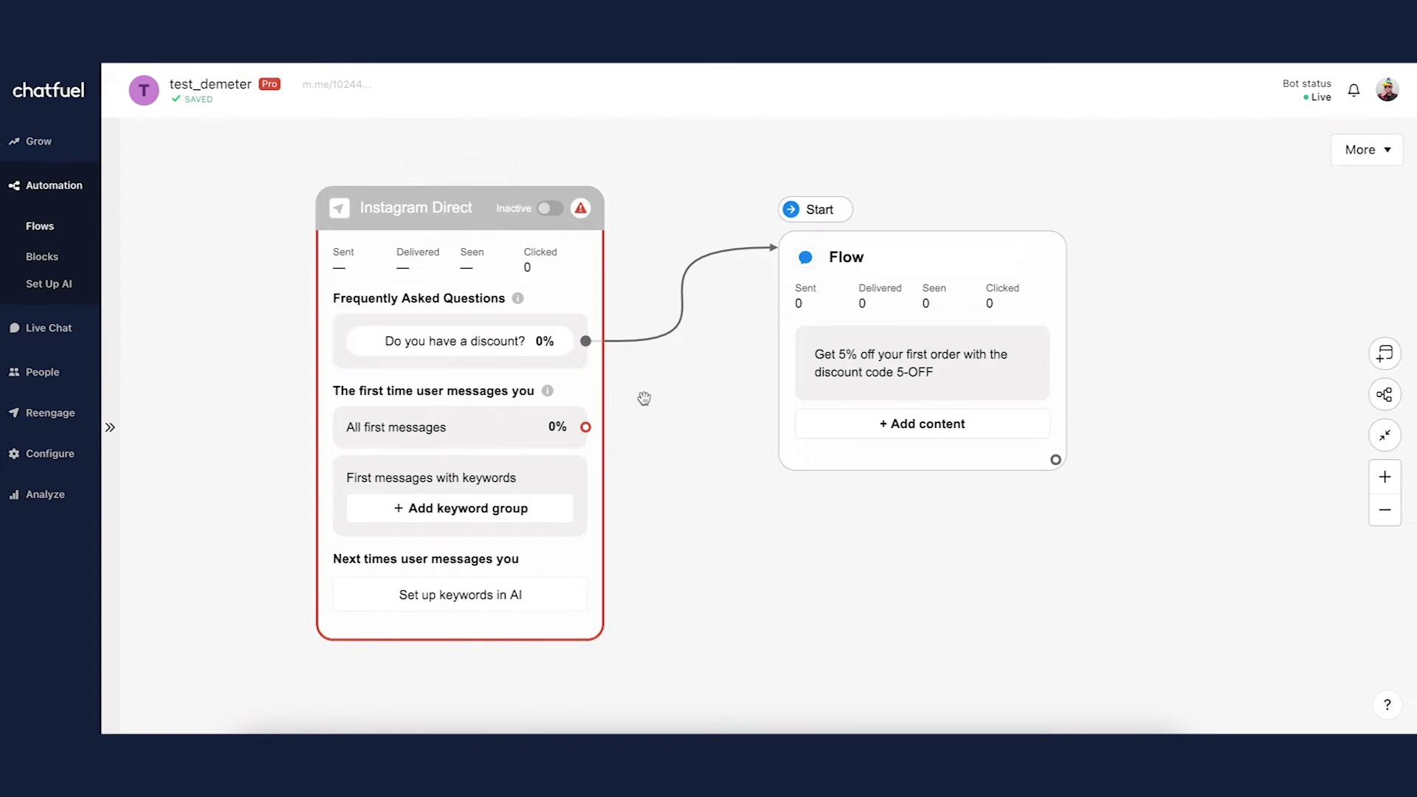
click(474, 514)
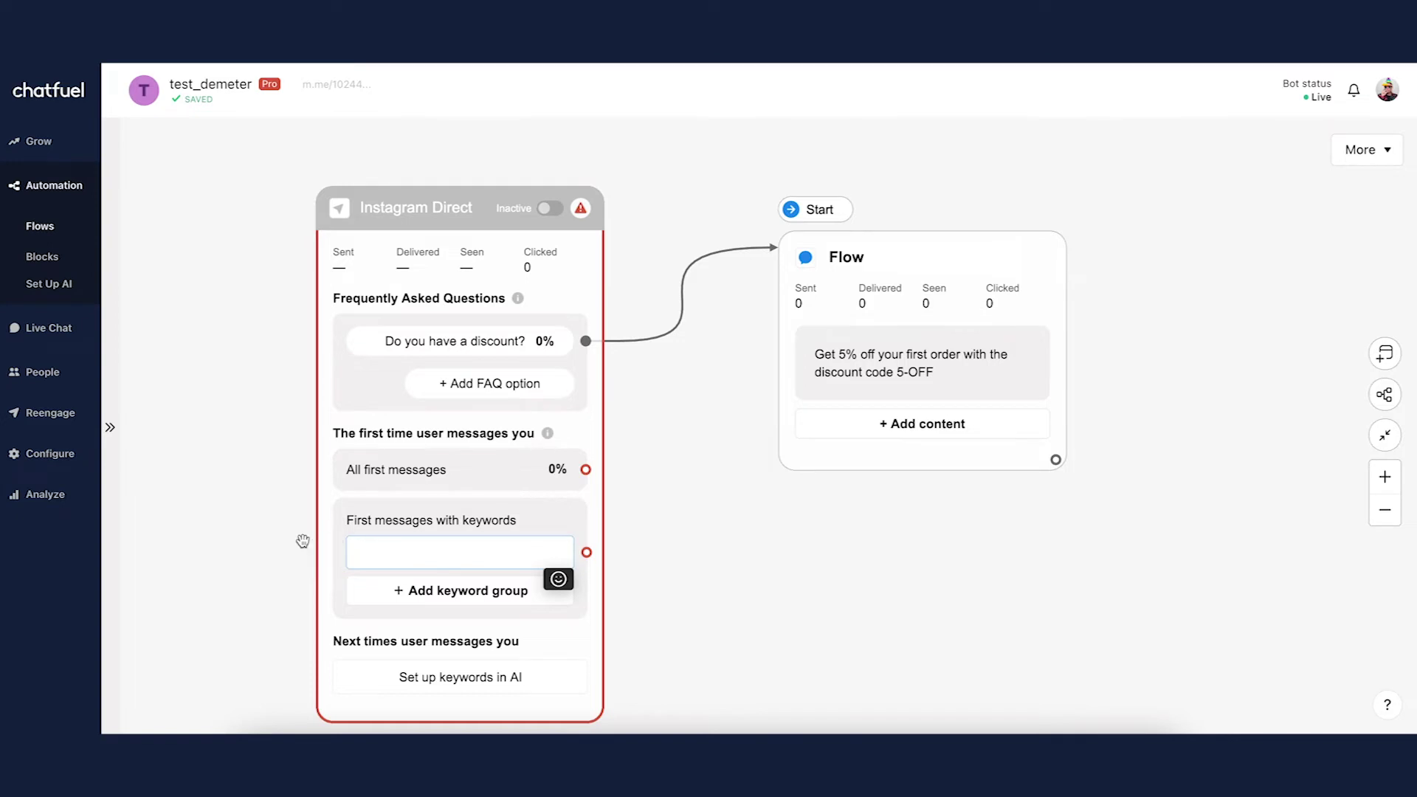
Give the keyword group 'shipping' and 'track my order' and link it to a new Send message block
text(shipp)
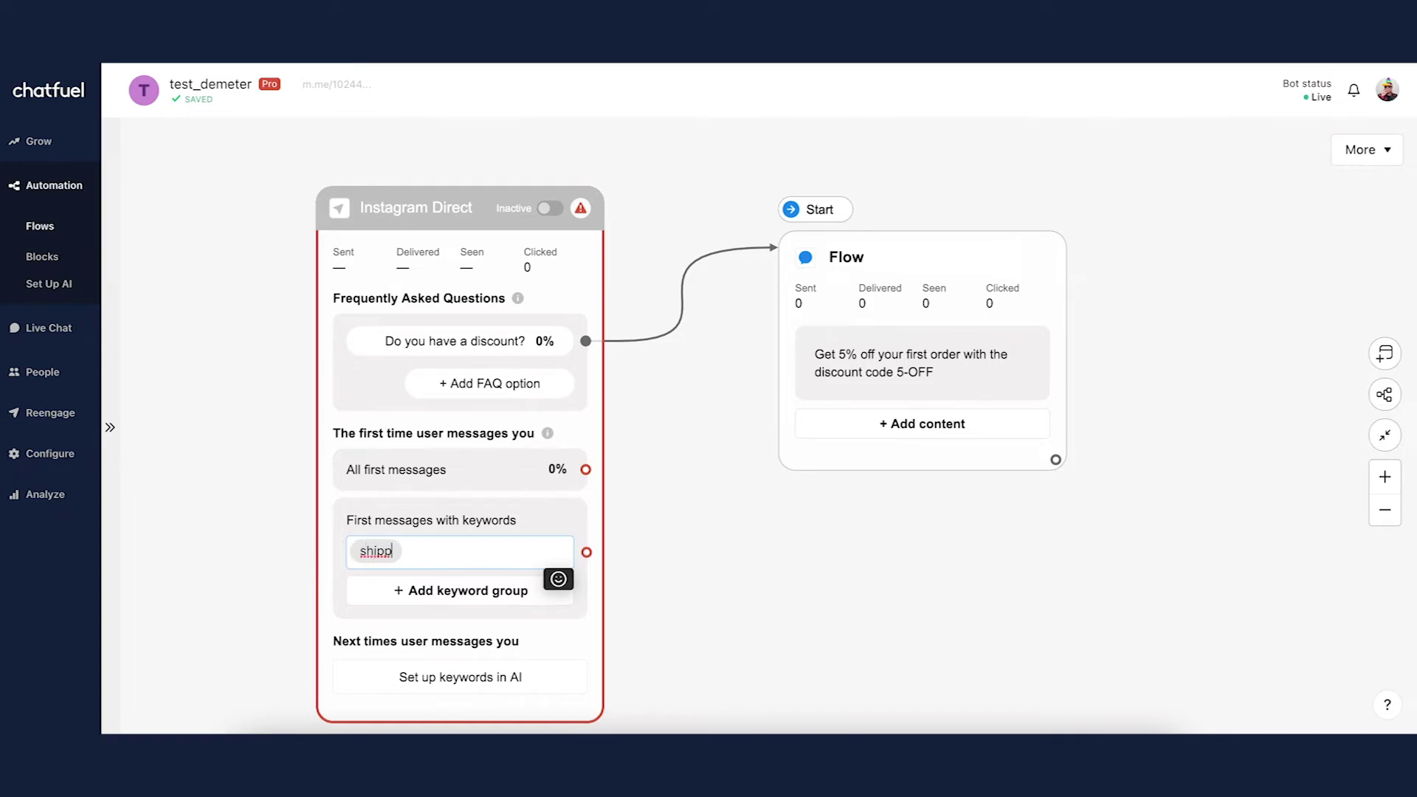
text(ing track my order)
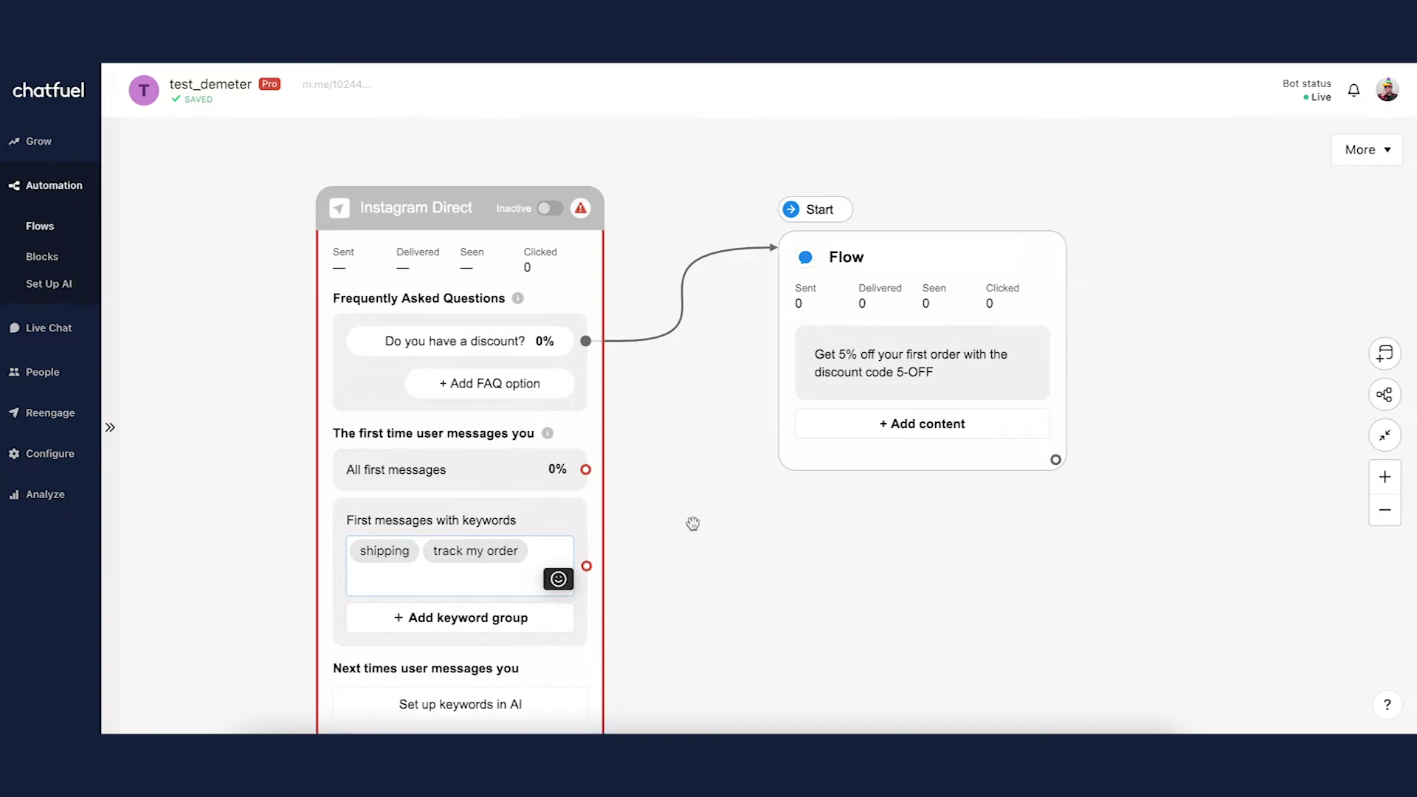
click(663, 522)
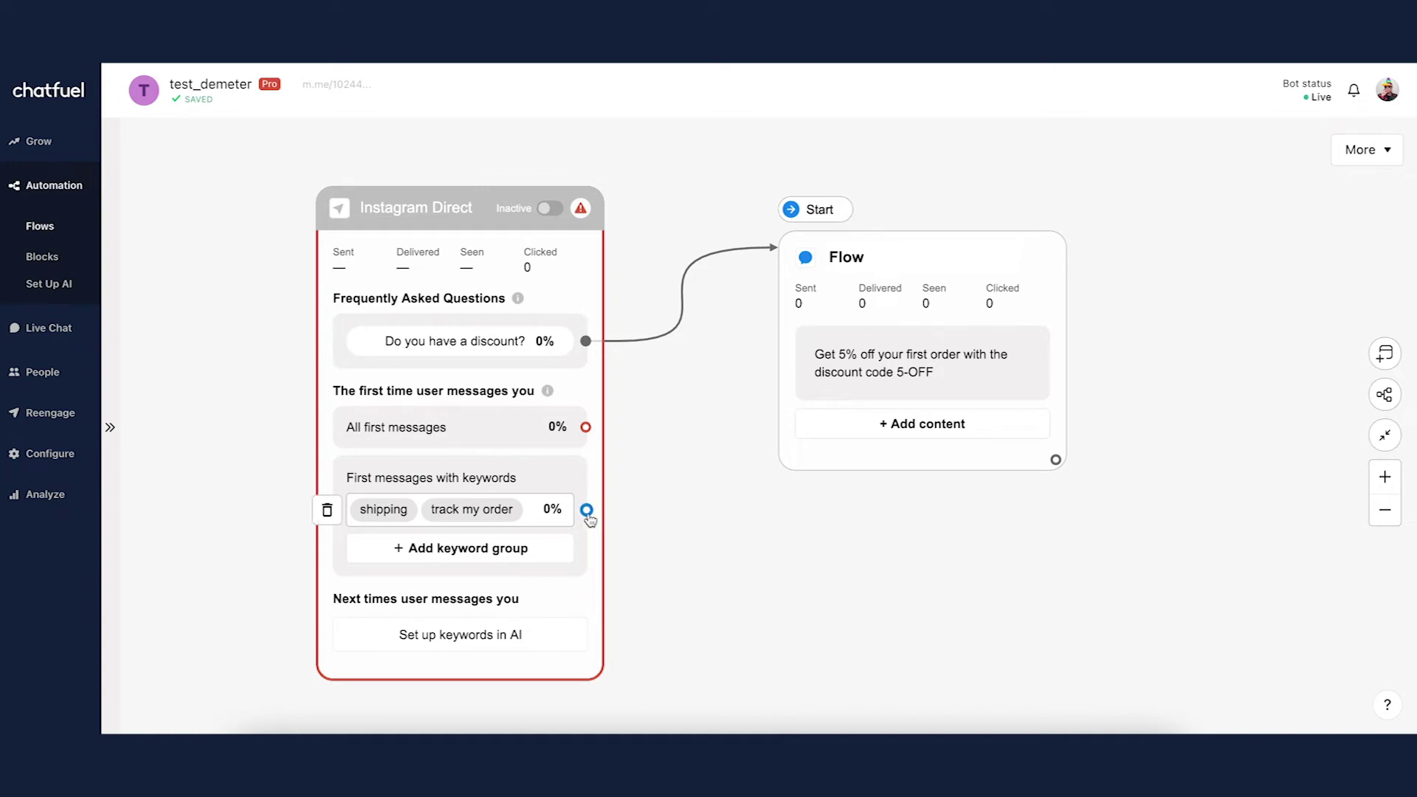
drag(586, 510, 785, 571)
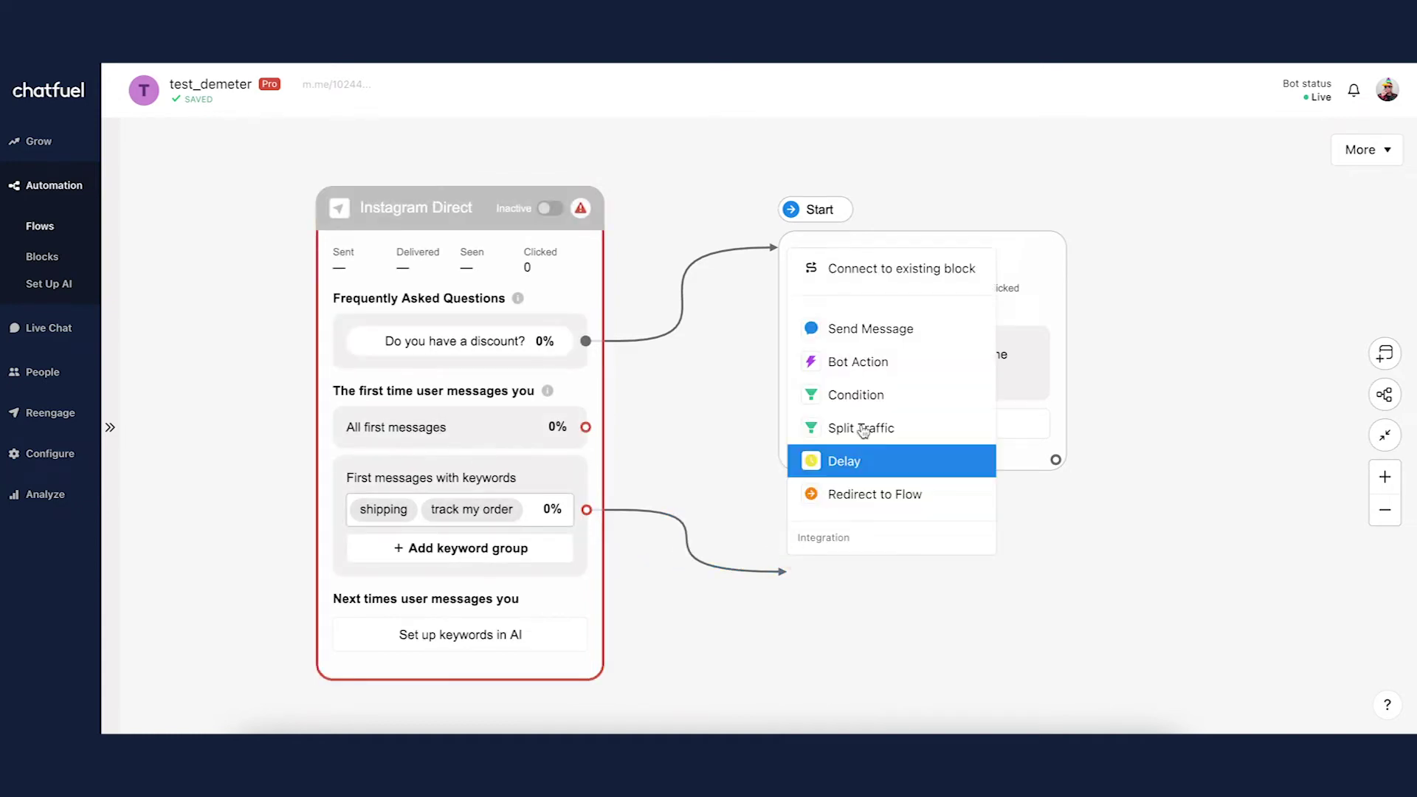
click(933, 328)
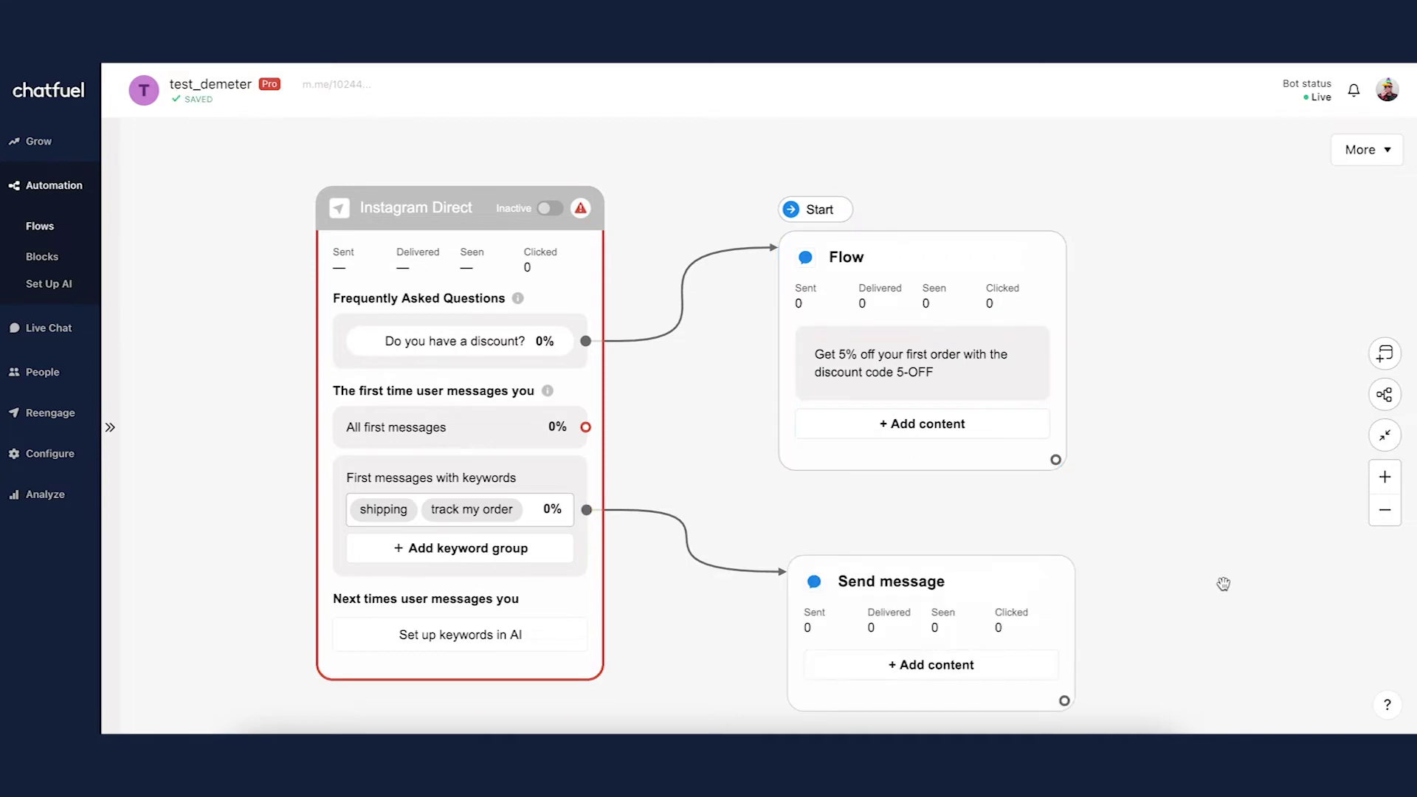
drag(1224, 583, 1150, 504)
scroll(1197, 501, down, 3)
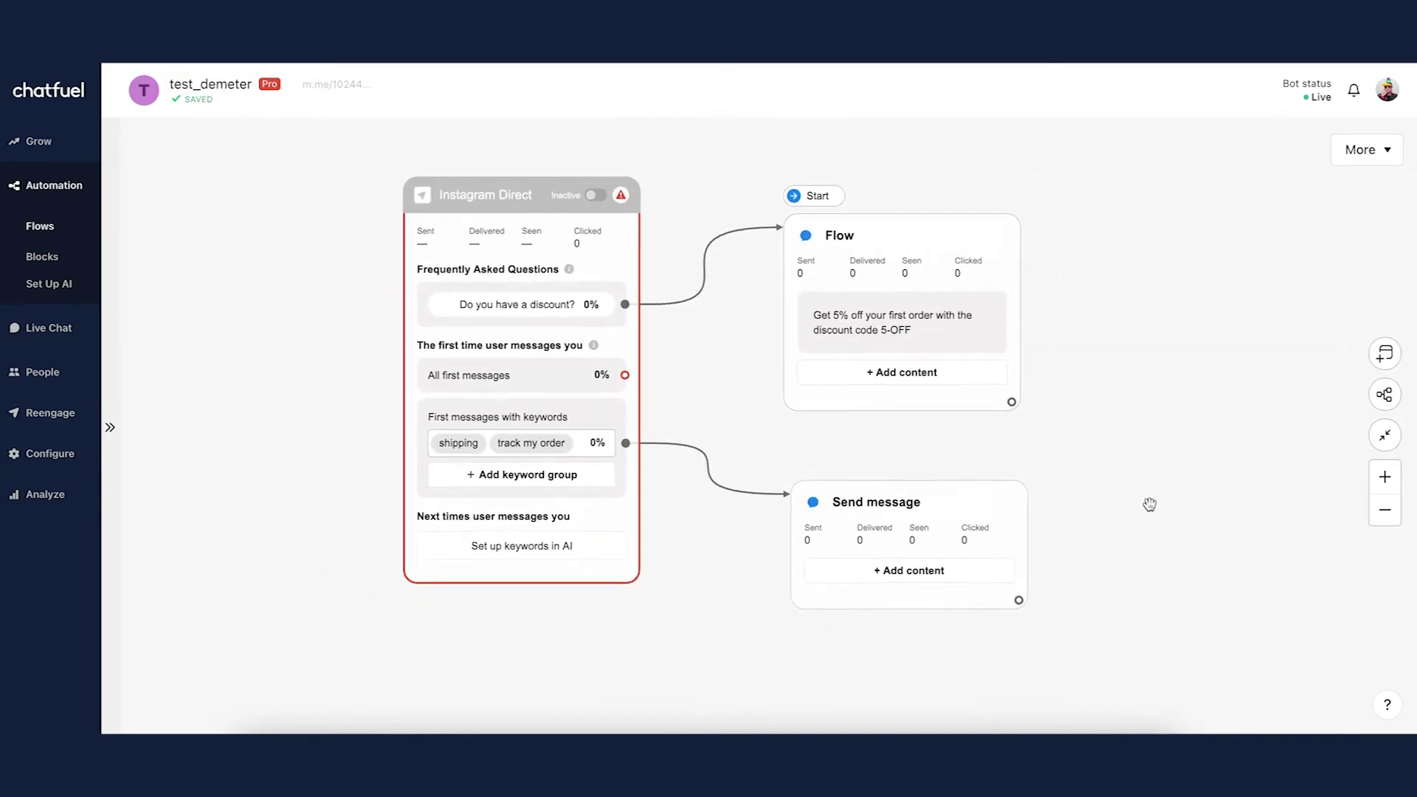
Add a Text + Quick Replies message asking 'What's your order number?'
click(963, 578)
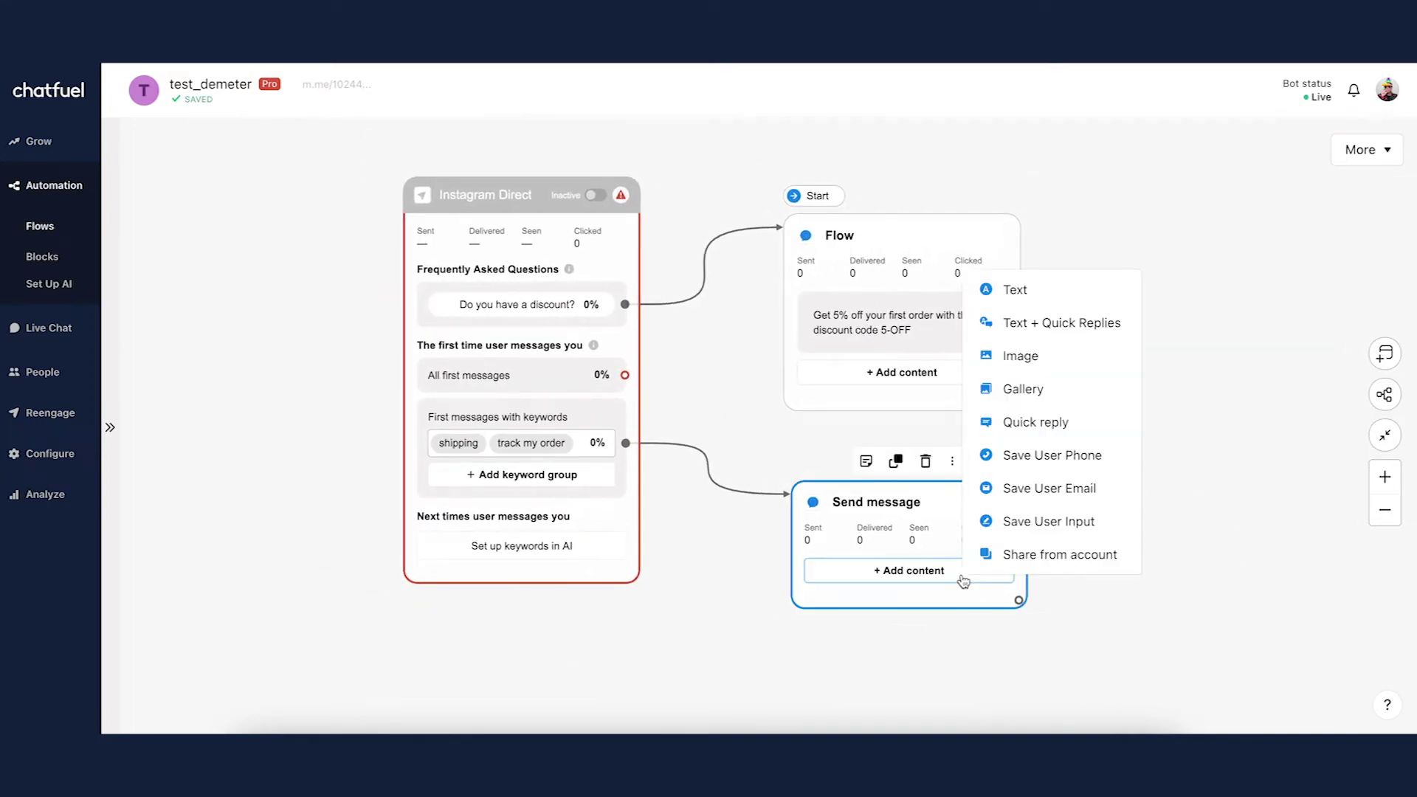
click(1078, 327)
text(Wh)
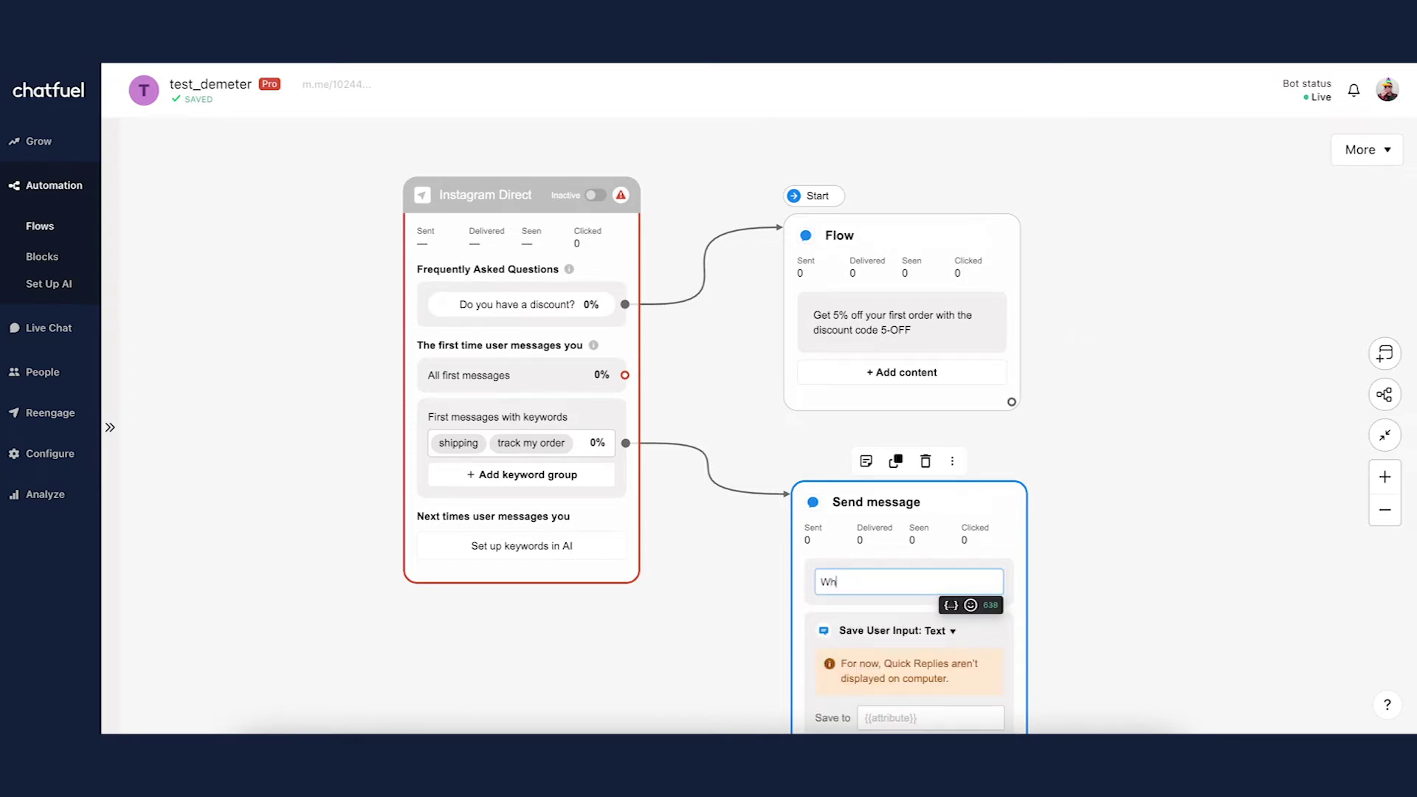
text(at's your order number?)
click(1079, 607)
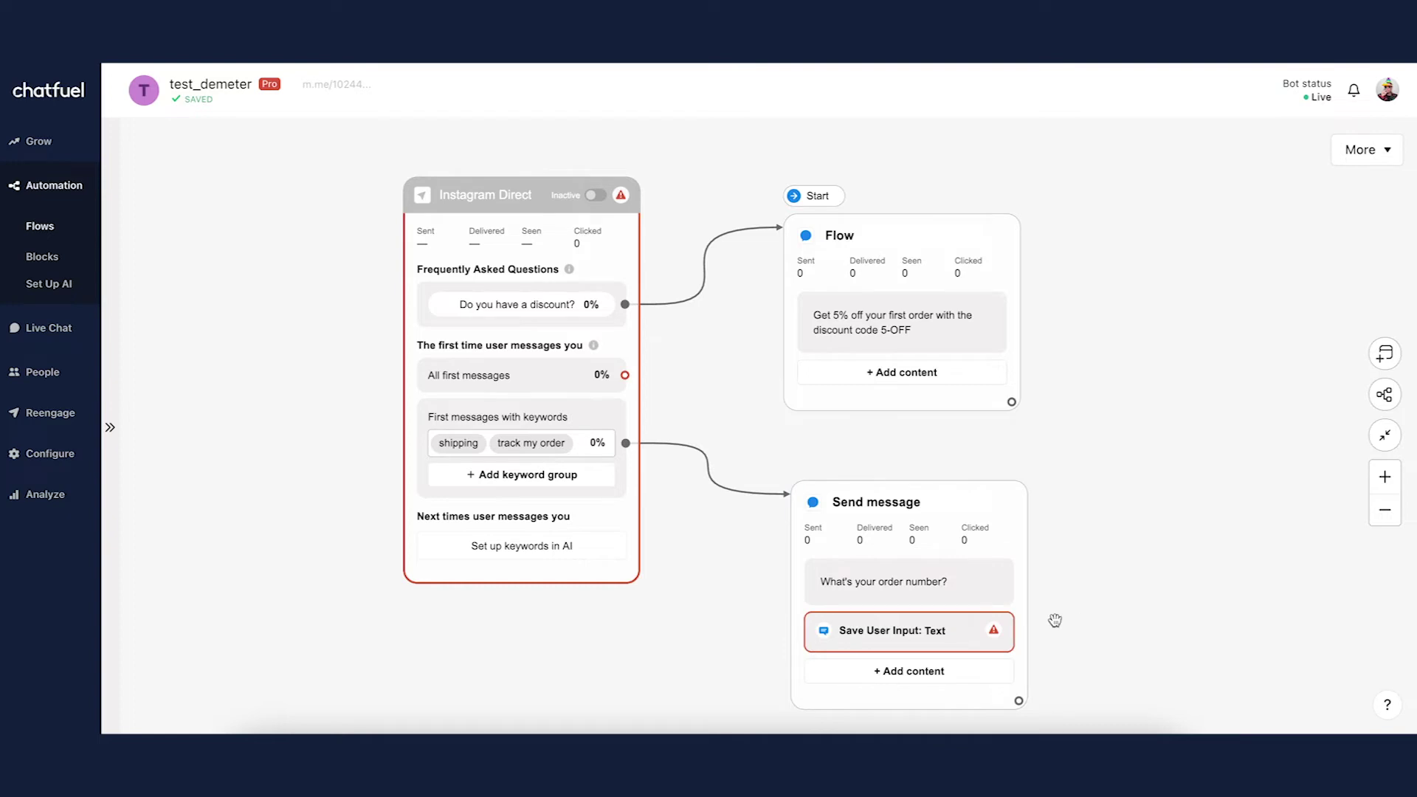
Save the customer's answer to the {{order number}} attribute
click(937, 633)
click(892, 718)
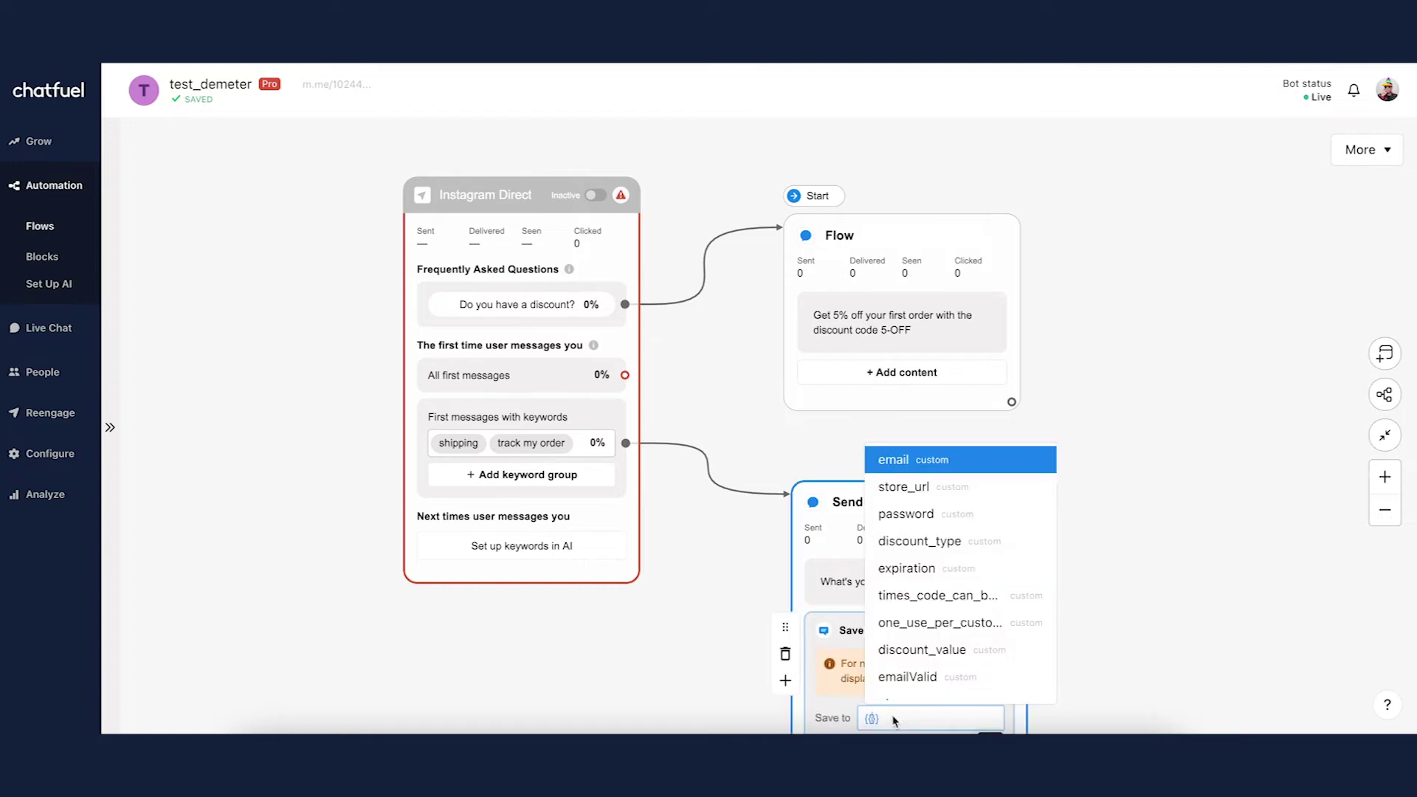
text(order number?)
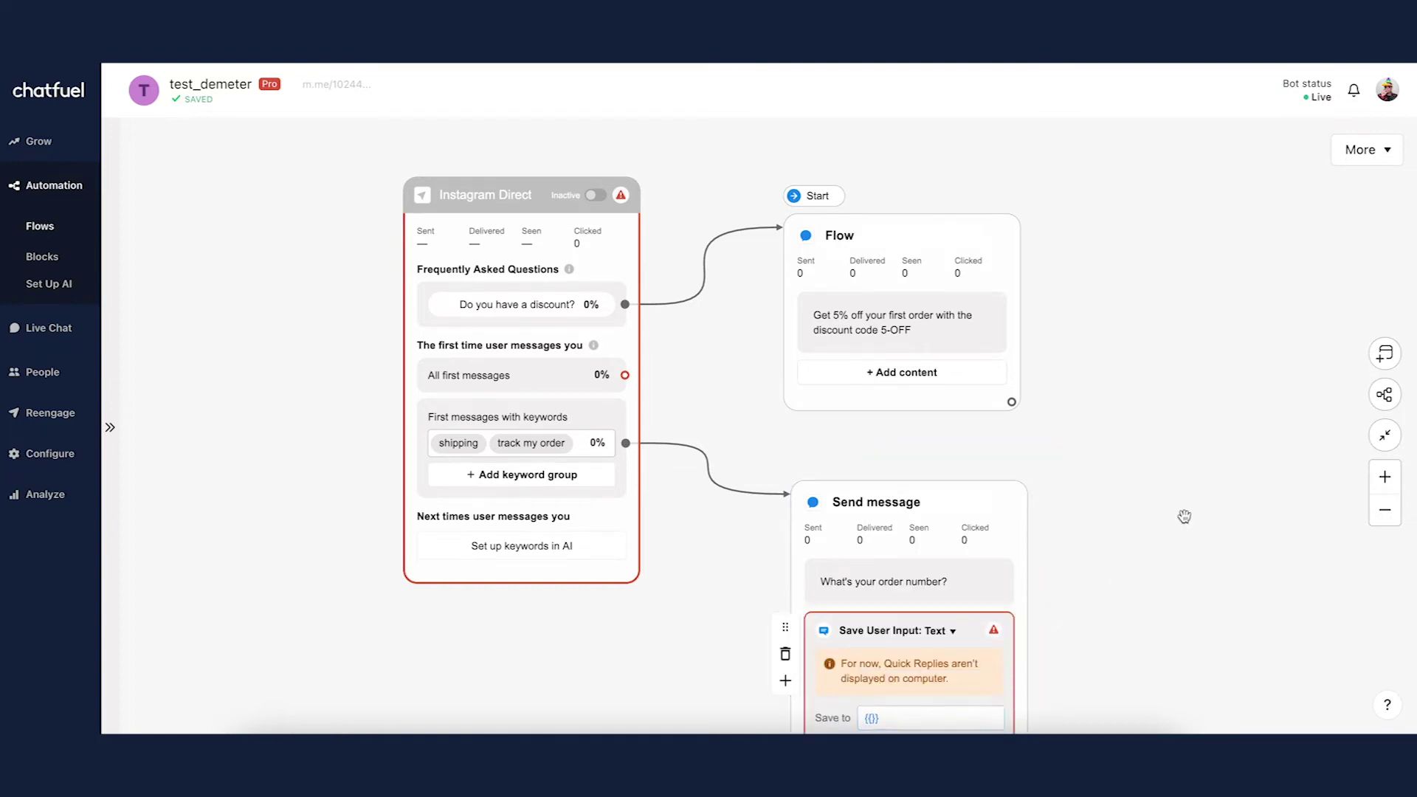
click(1185, 516)
drag(1185, 516, 1184, 493)
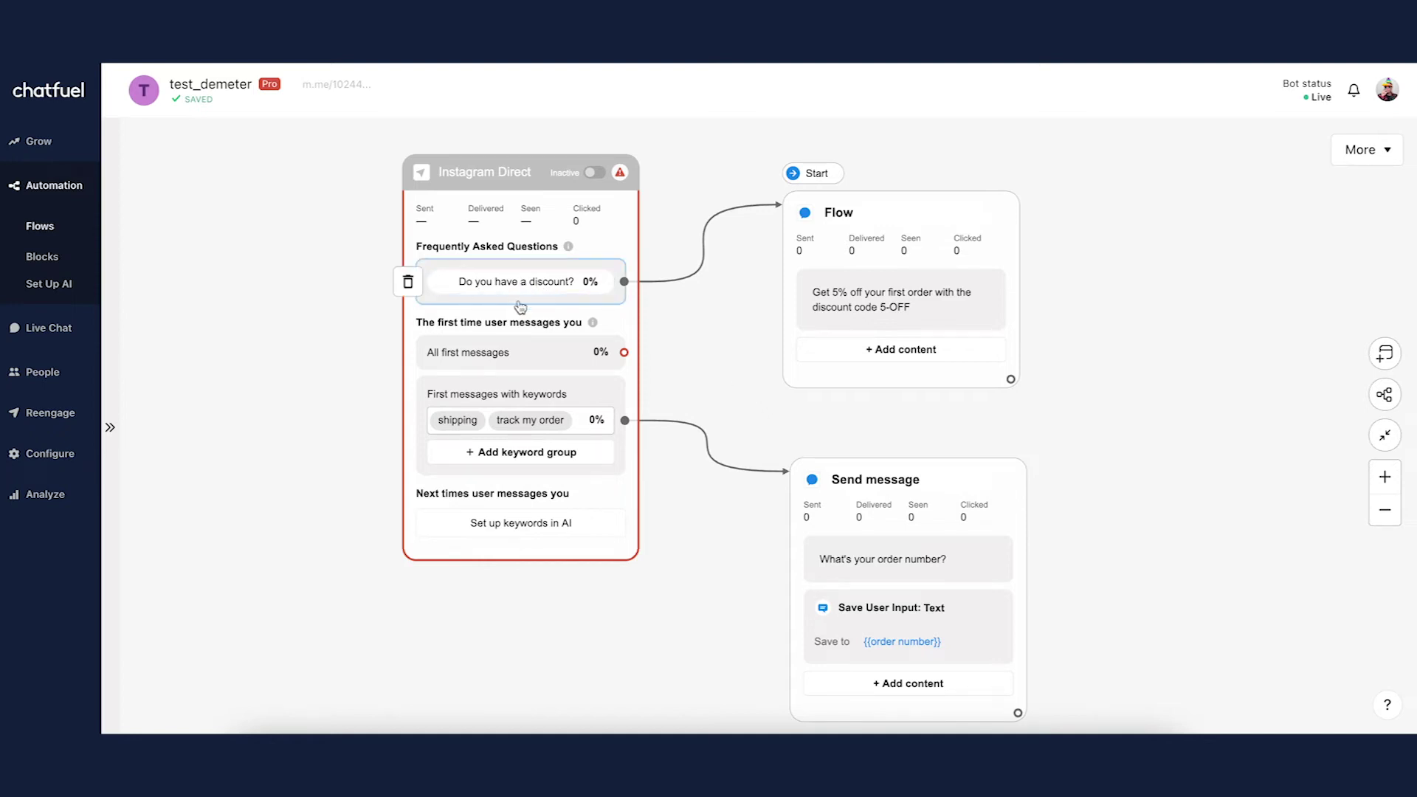
click(490, 295)
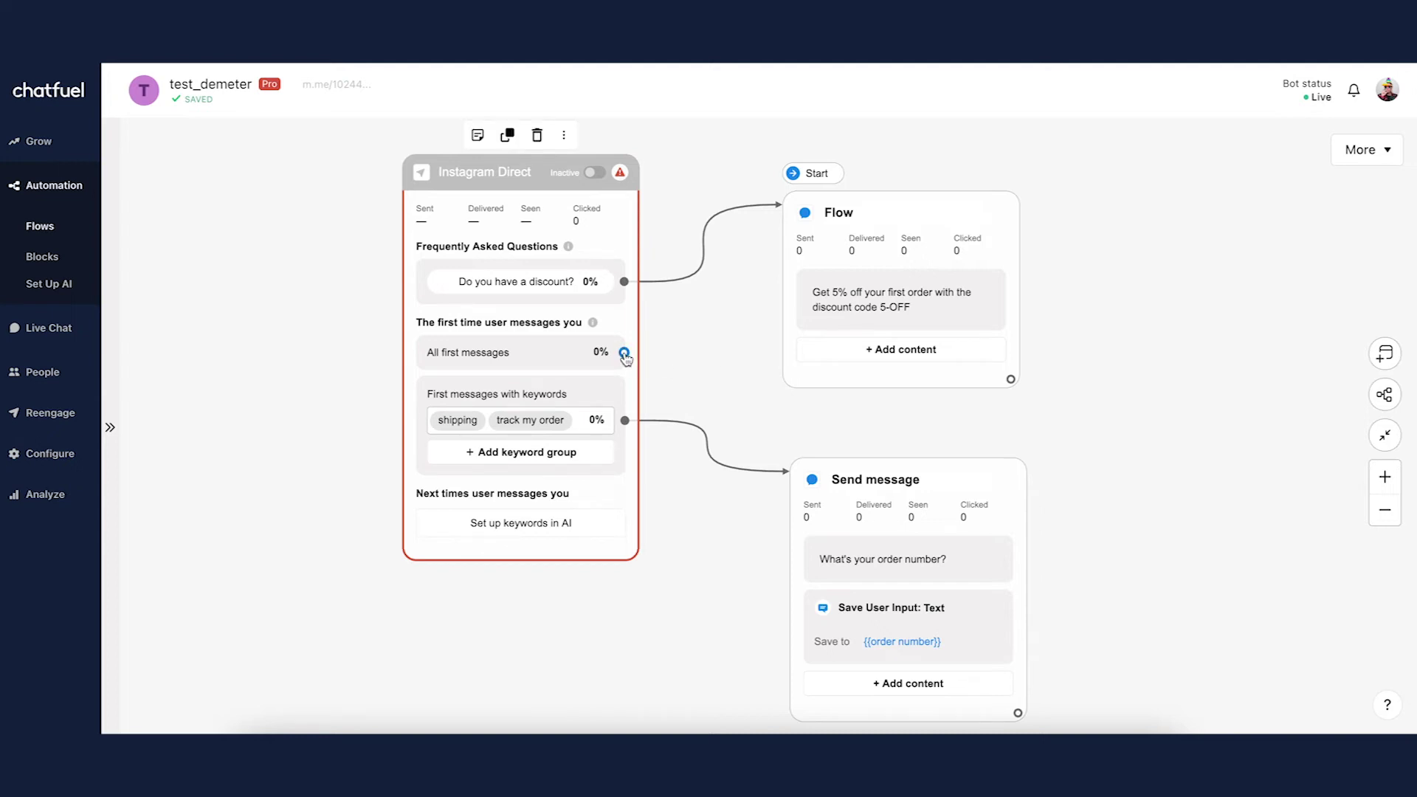
Link All first messages to a new Send message block to the right of the flow
drag(624, 353, 1053, 424)
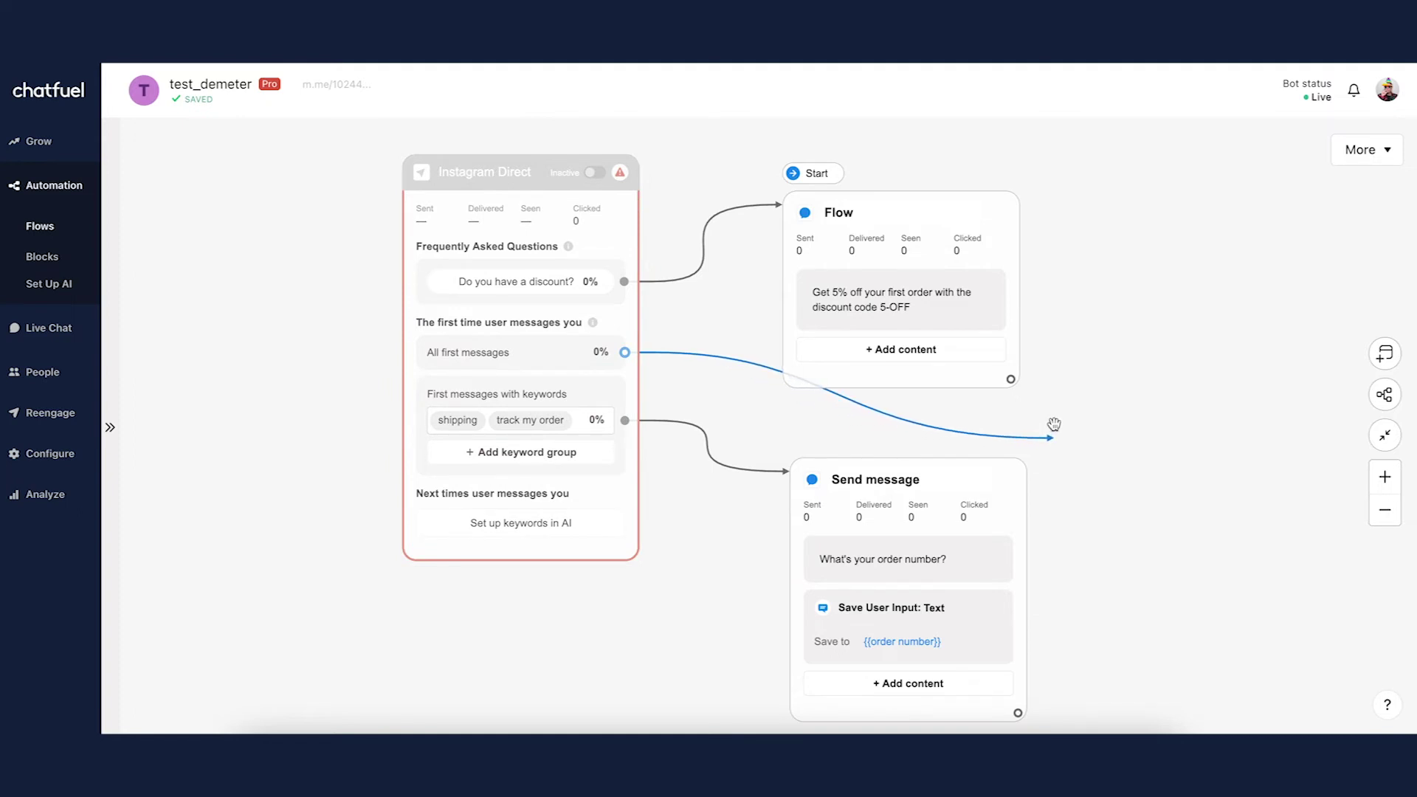
drag(1053, 423, 1054, 426)
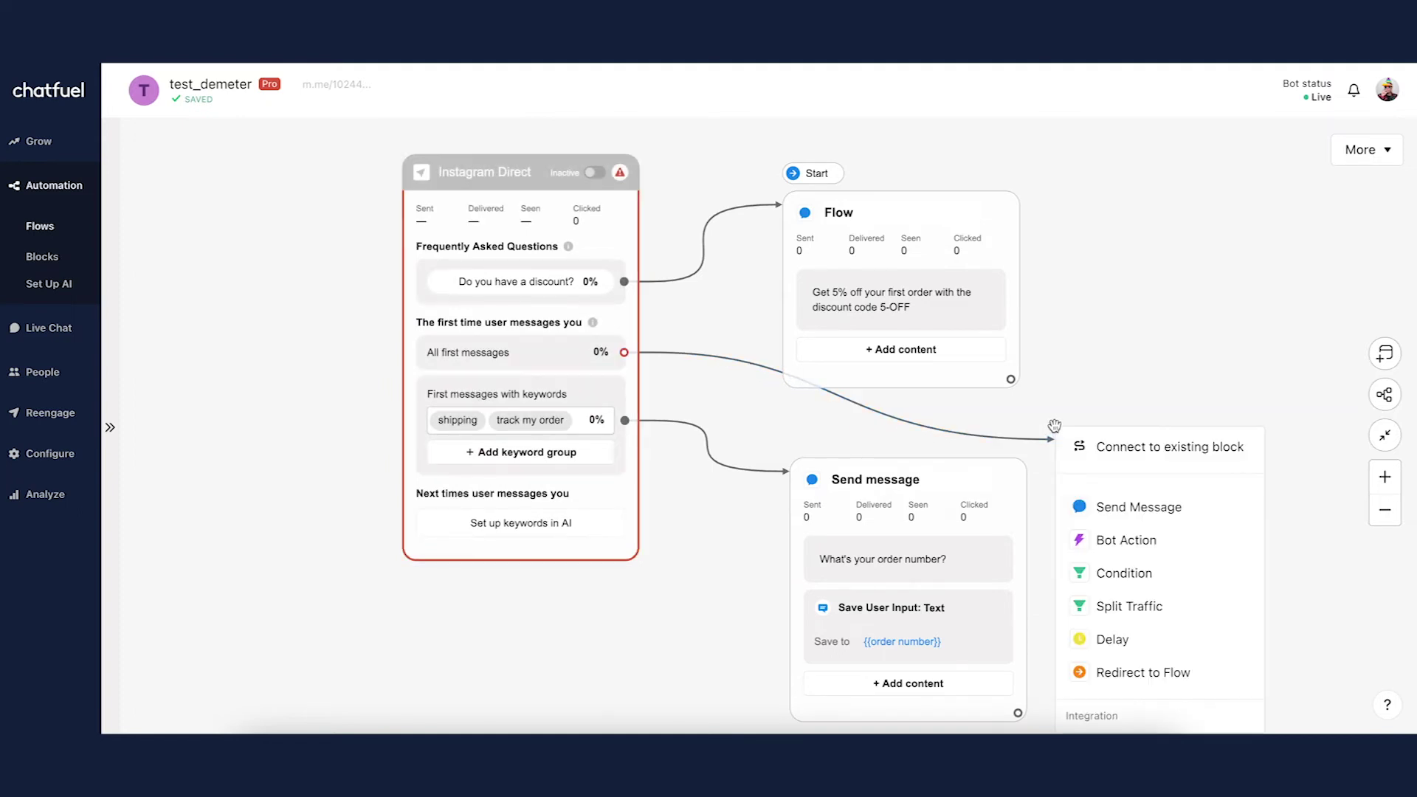
click(1219, 510)
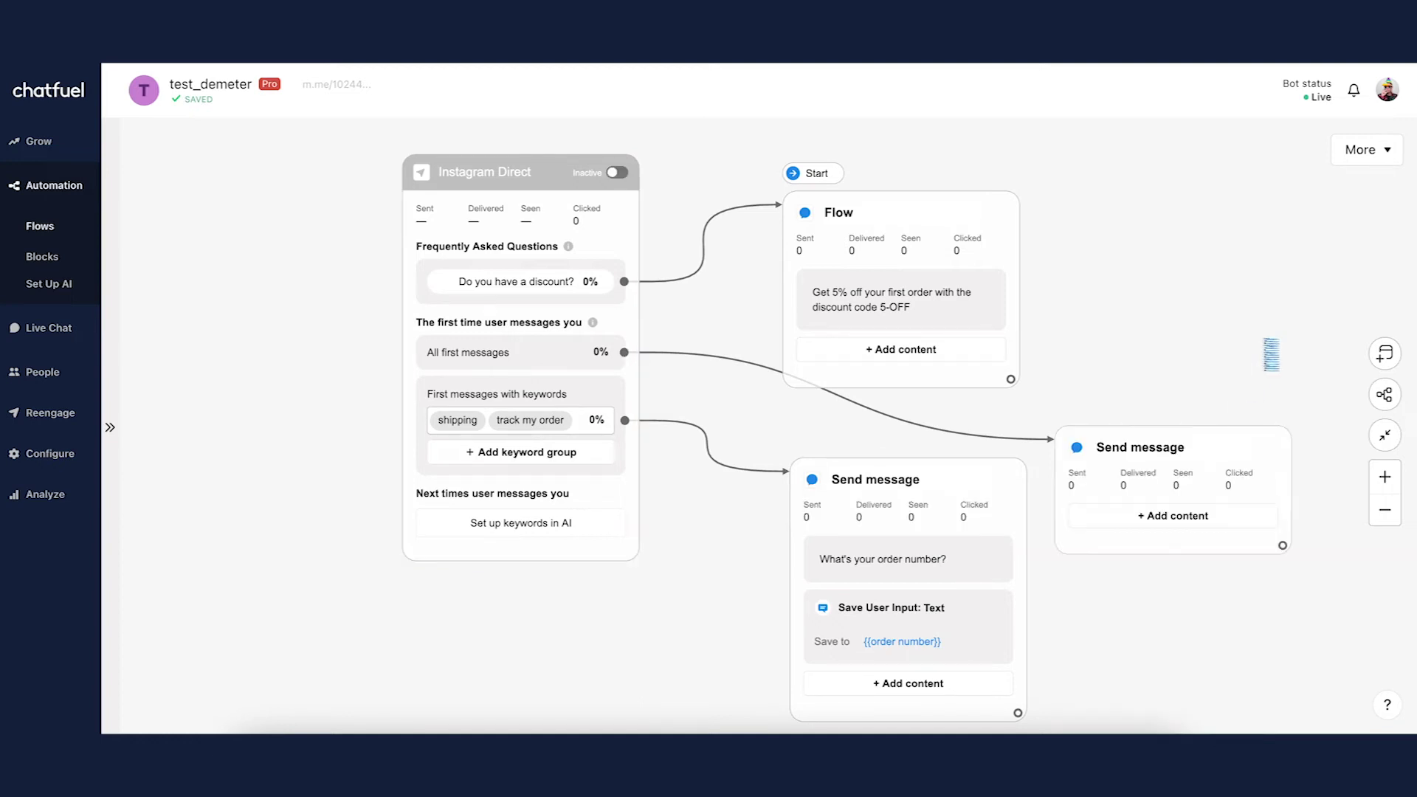
drag(1284, 354, 1143, 352)
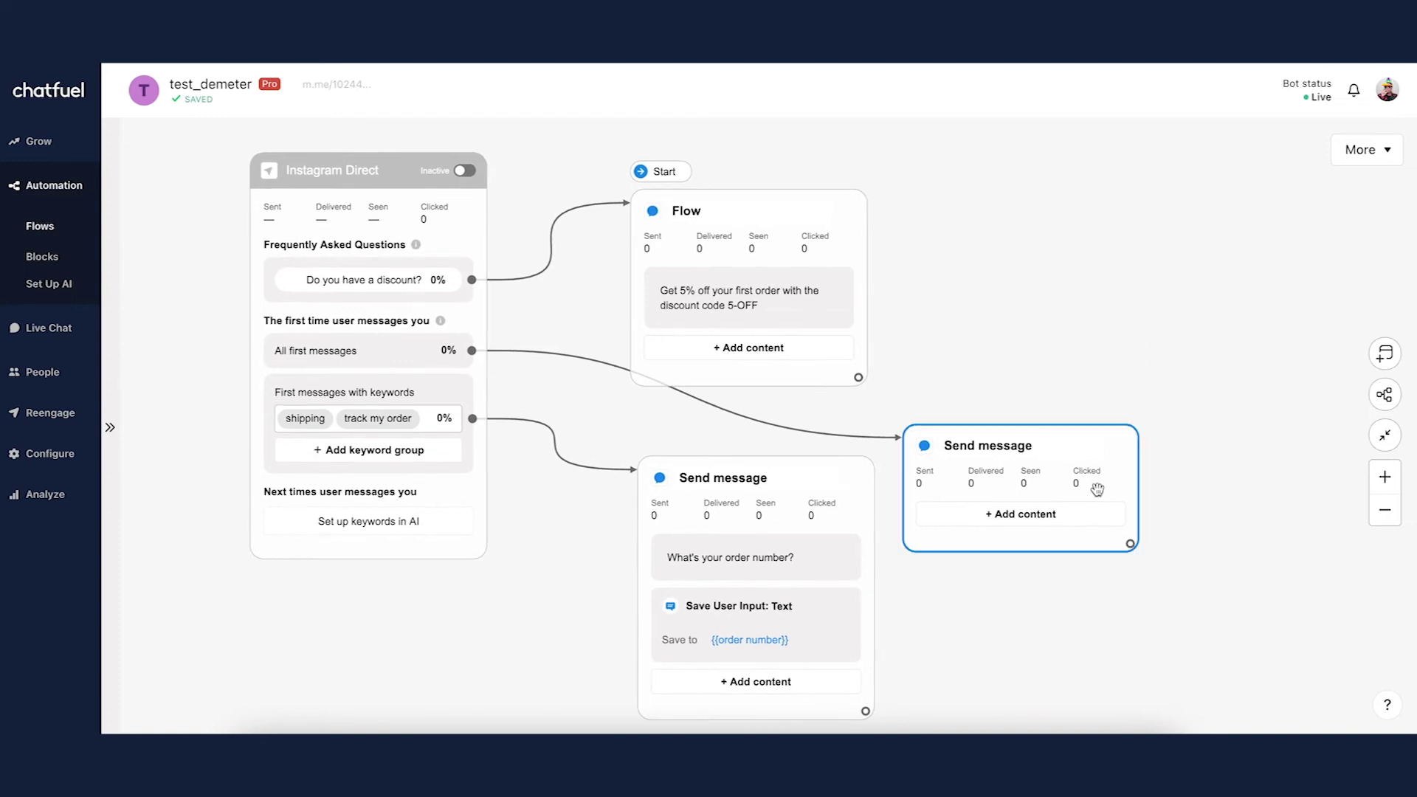
click(1095, 514)
Add a greeting message 'Welcome! How can we help you?' and move the block up
click(1192, 265)
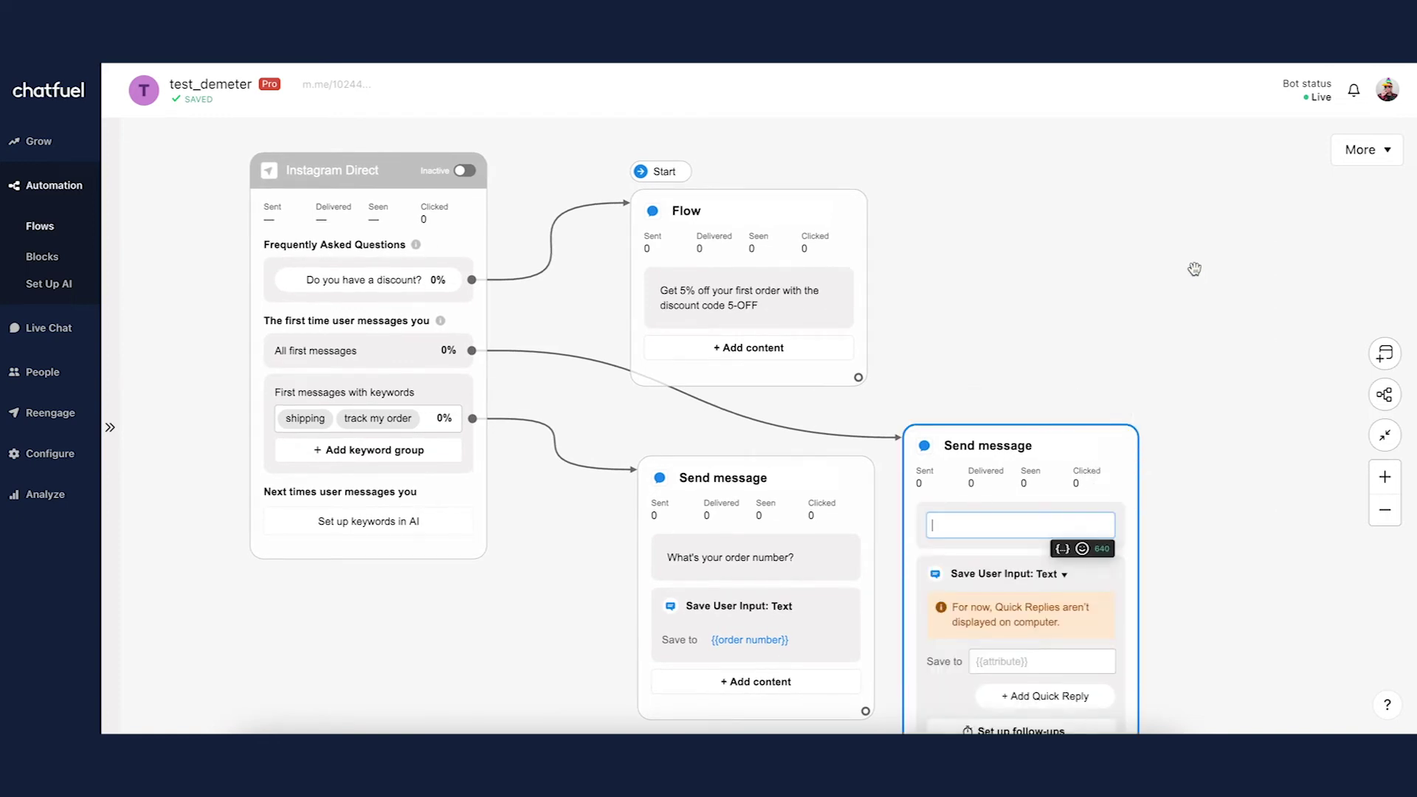
text(Welcome! How can w)
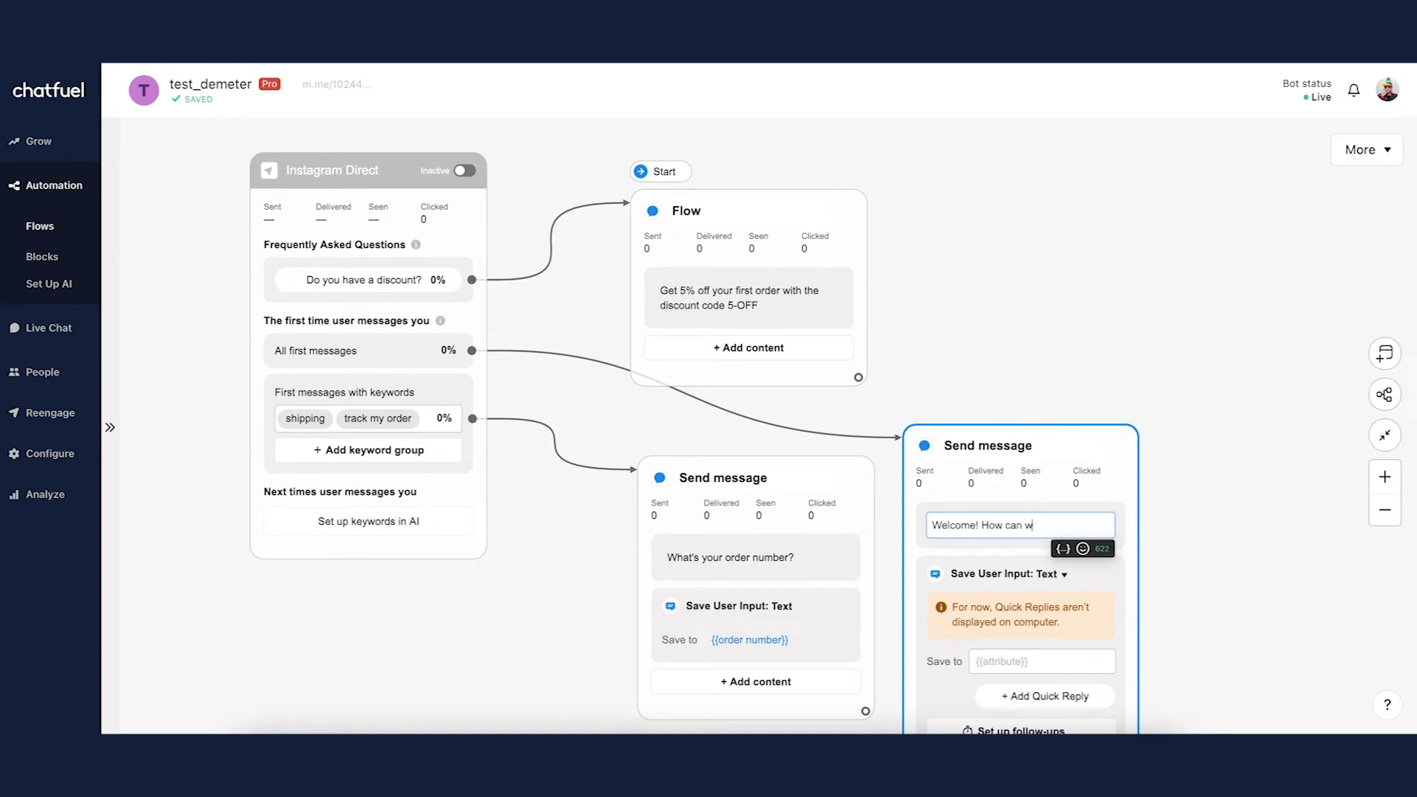
text(e help you?)
click(1124, 390)
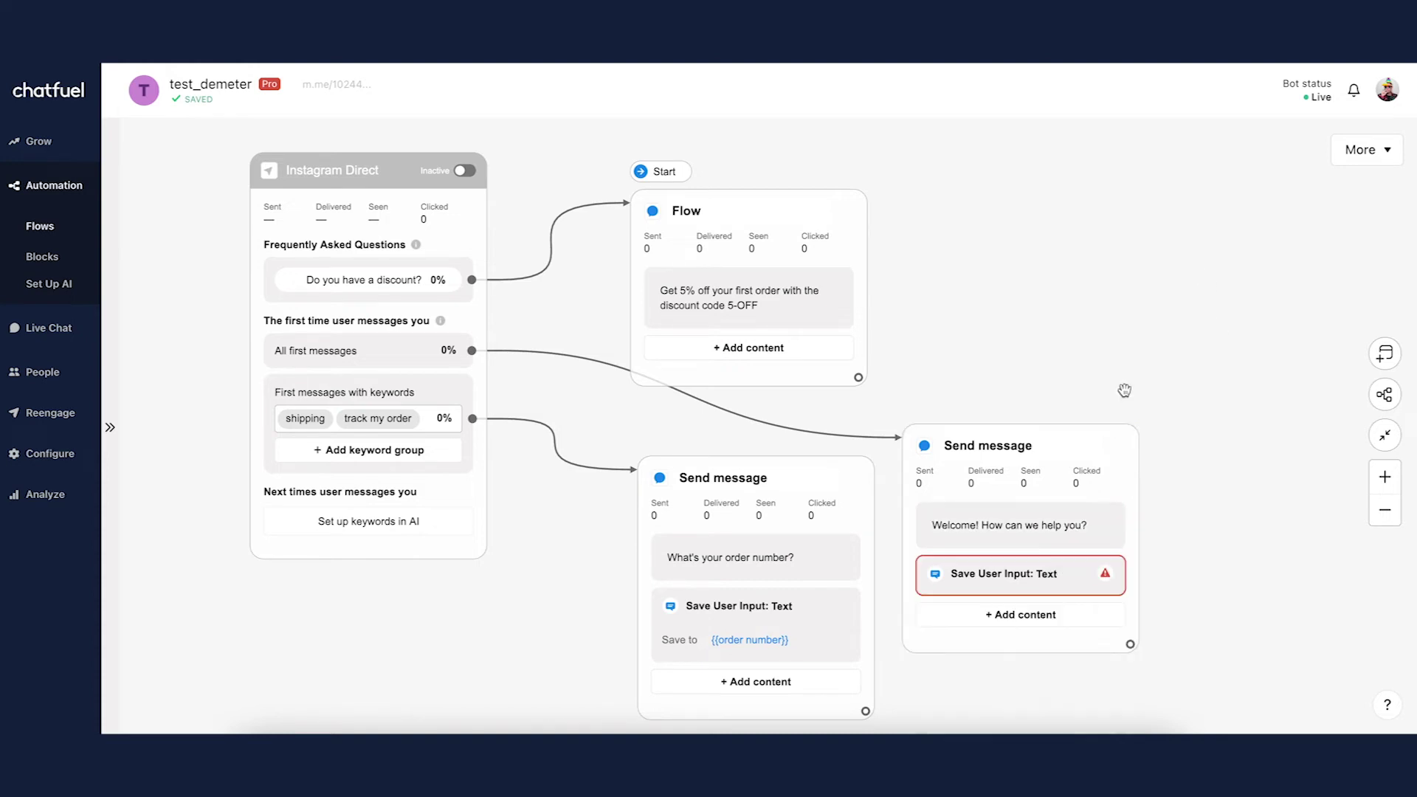
drag(1084, 431, 1086, 336)
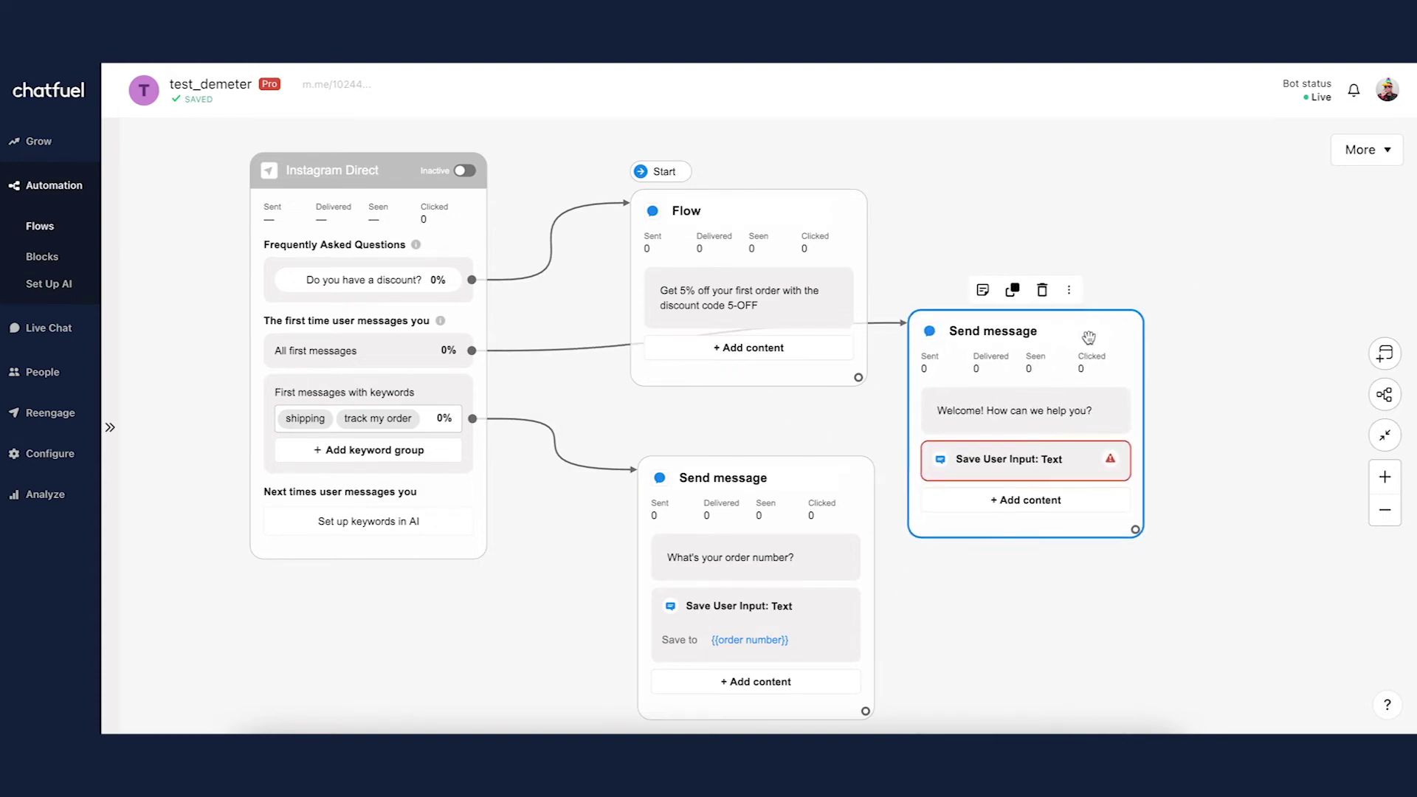
Add the quick replies 'Sizing Chart' and 'Deals' under the greeting
click(1065, 465)
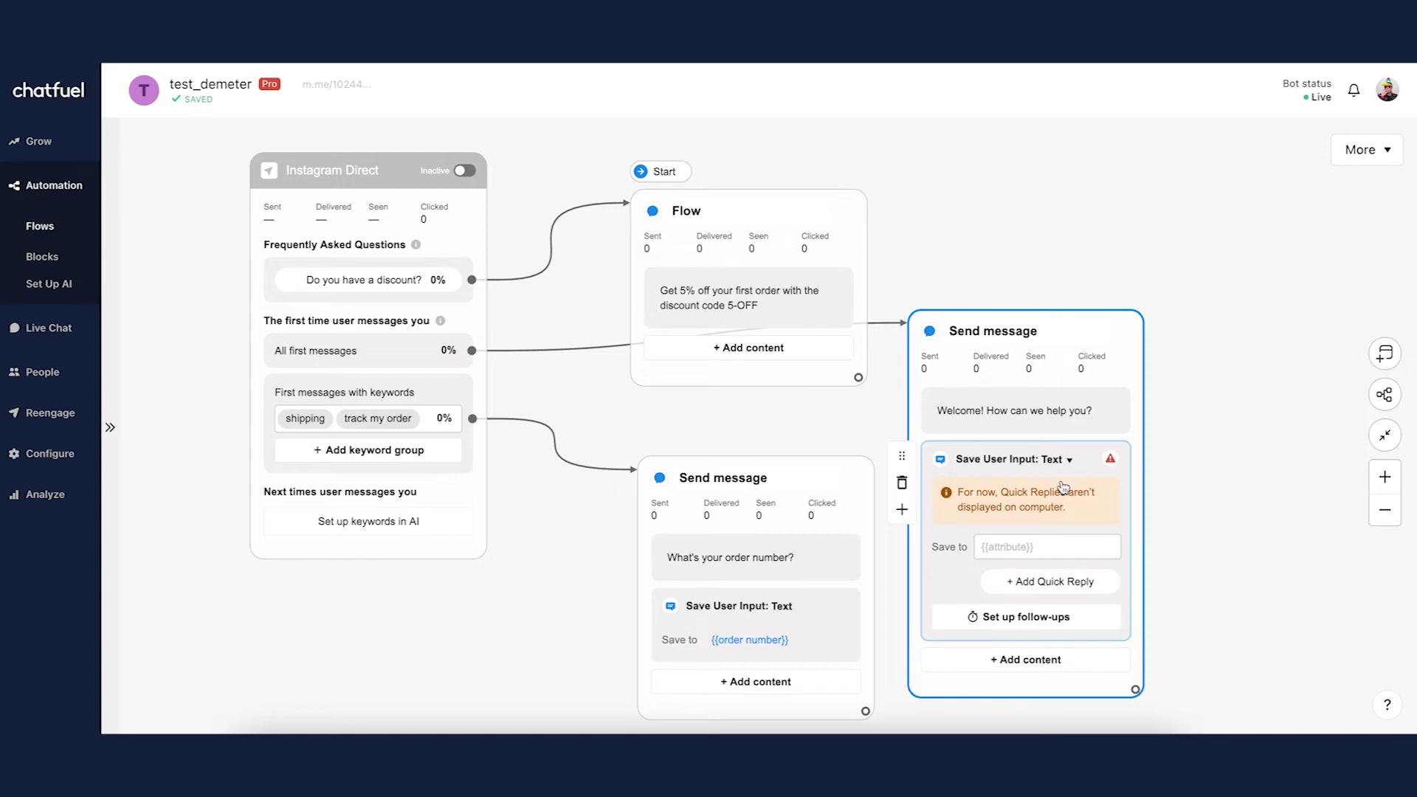
click(1053, 583)
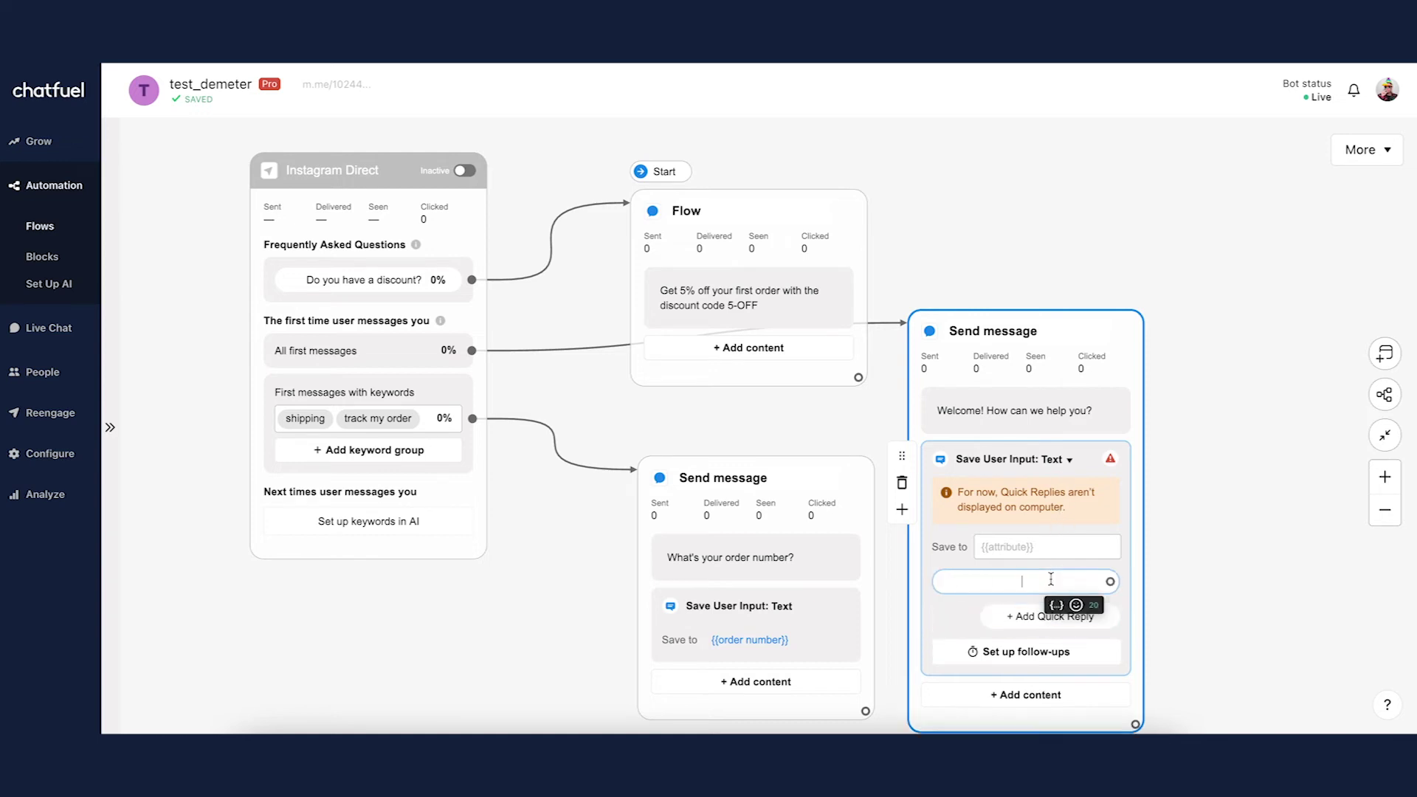
text(Sizing Chart)
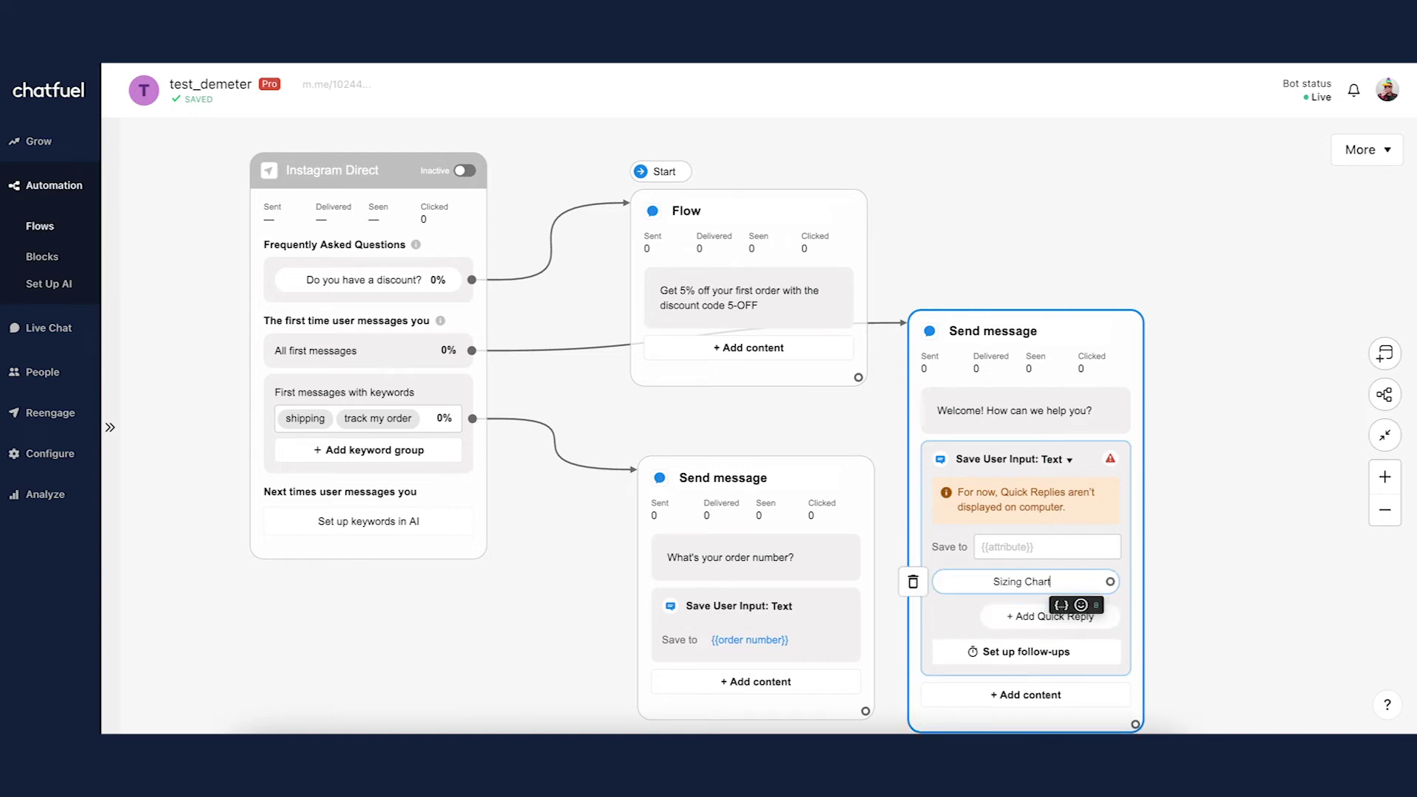
click(1016, 623)
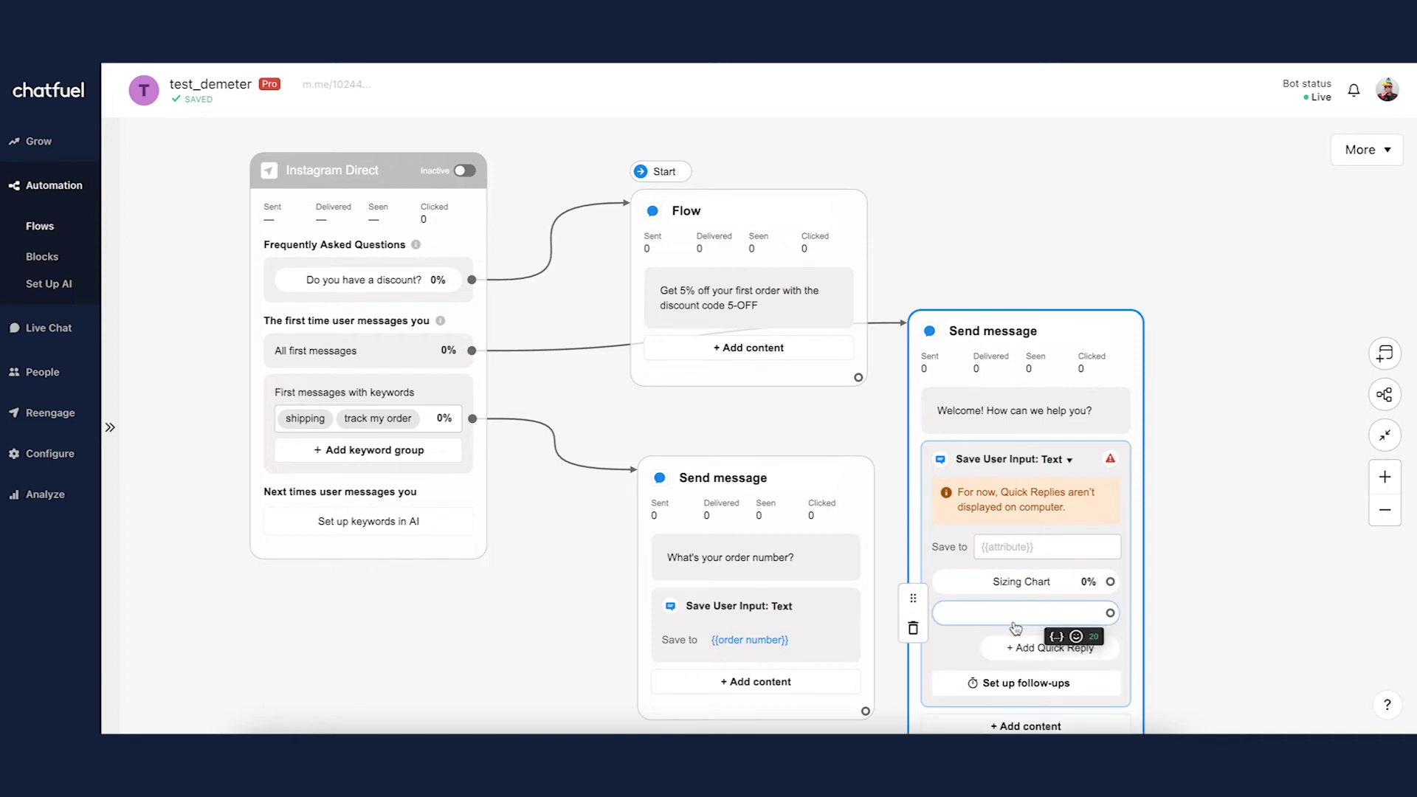
text(Deals)
click(1219, 496)
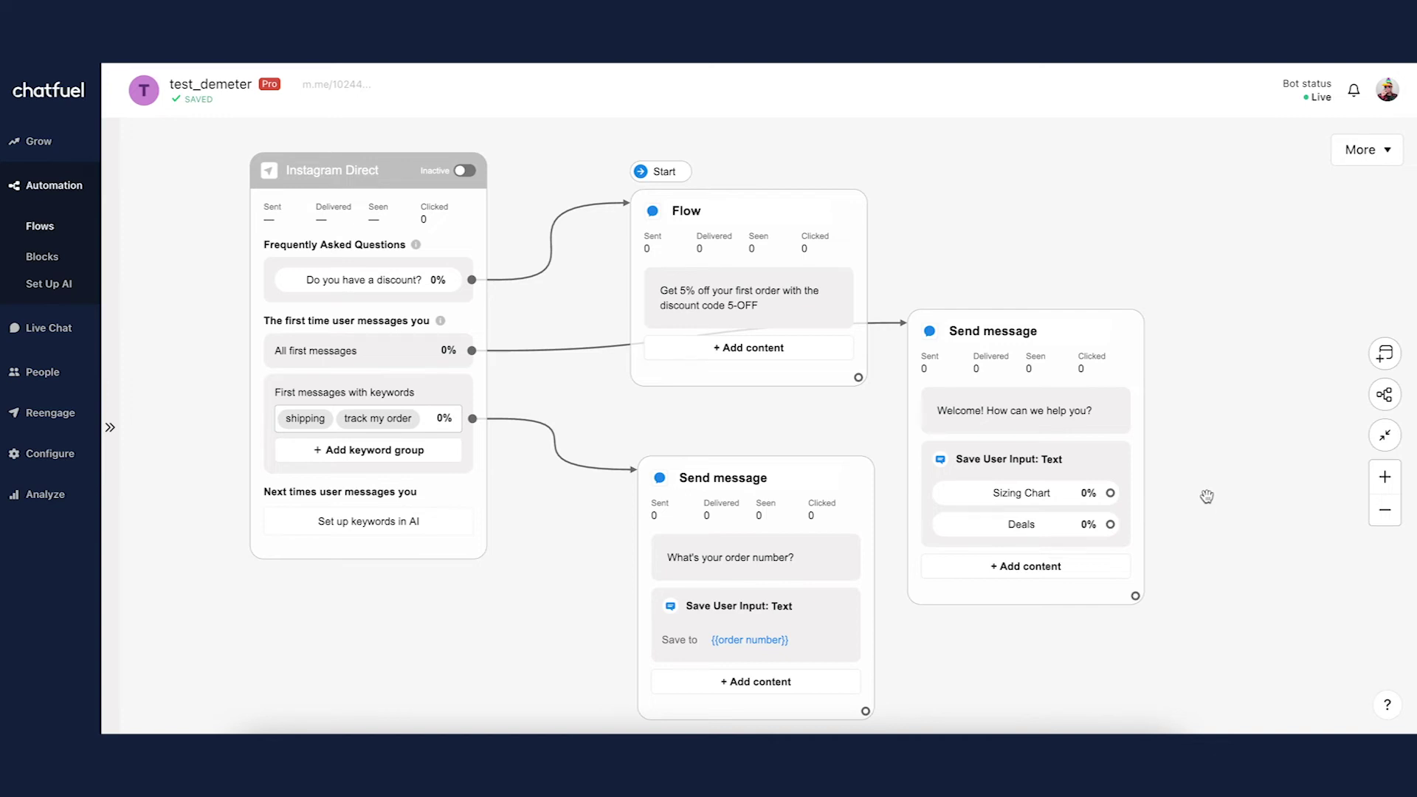
mouse_move(301, 504)
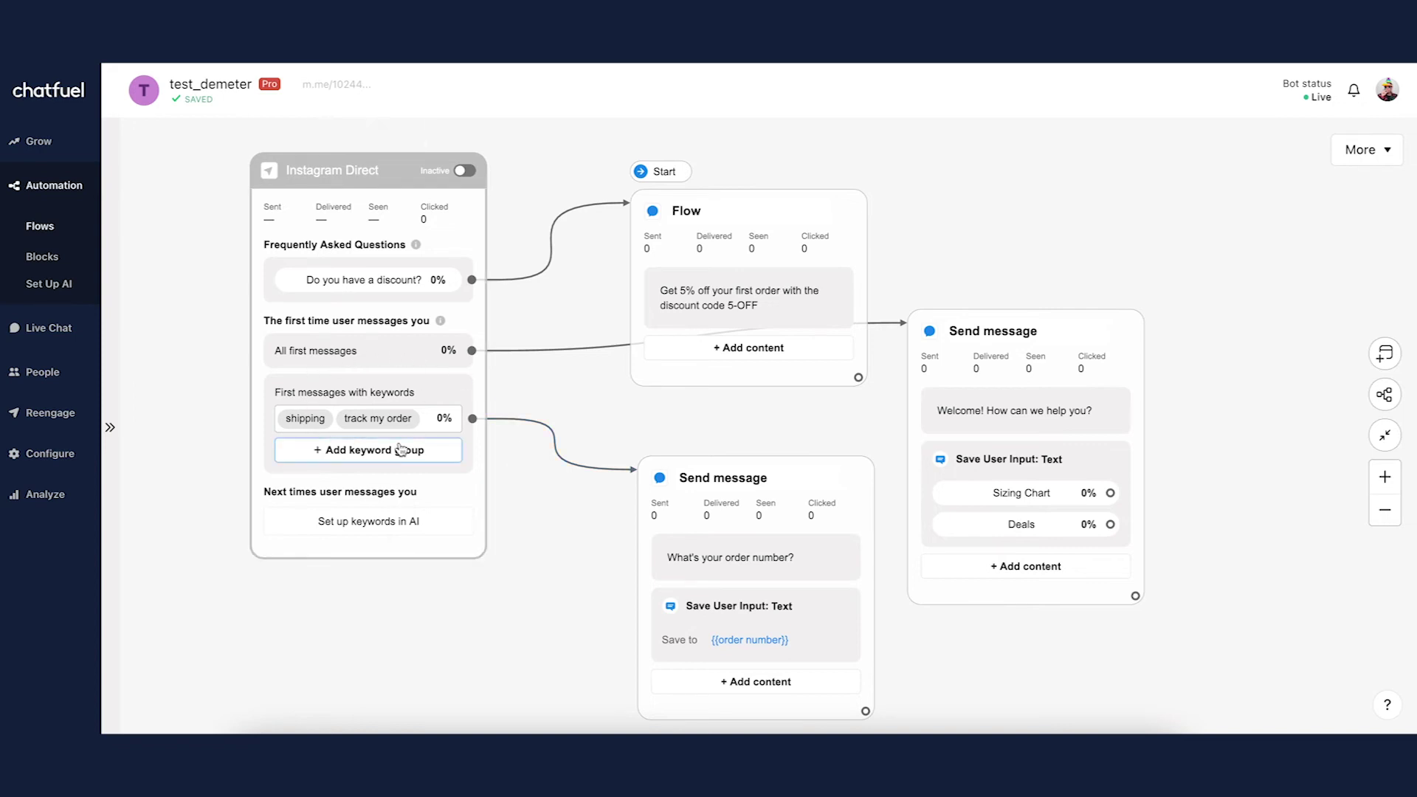
mouse_move(365, 419)
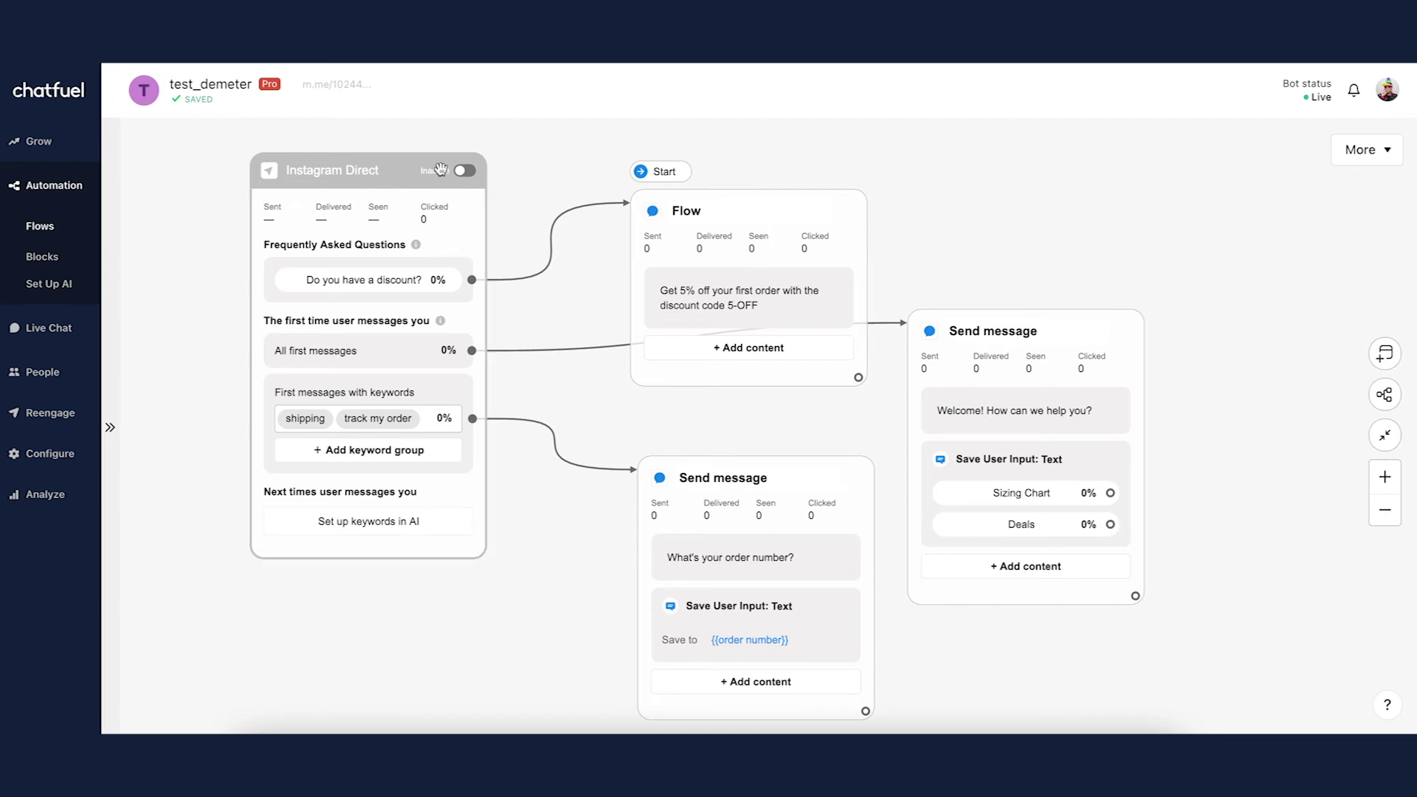
mouse_move(466, 183)
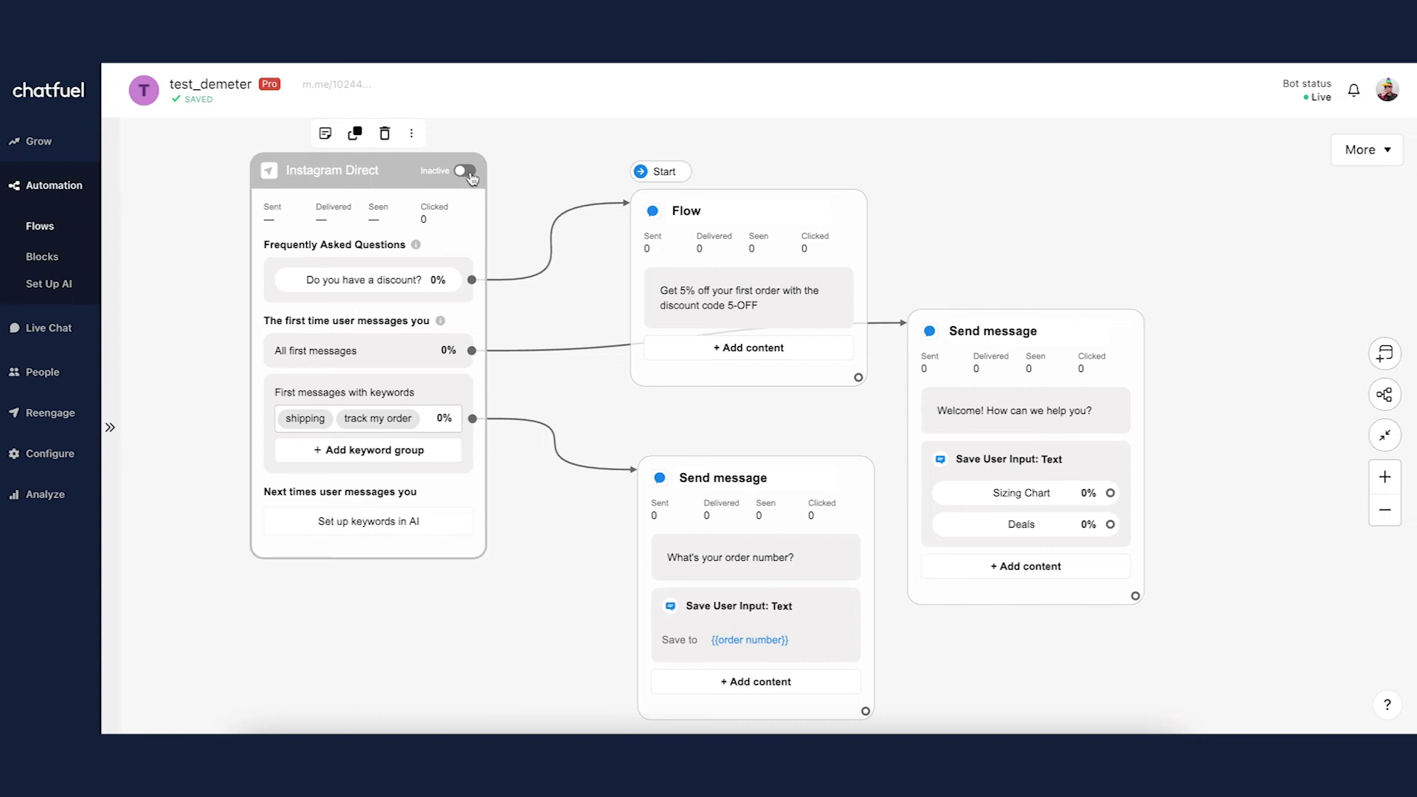
Set the Instagram Direct entry point to Active and sync the changes to Instagram
click(467, 172)
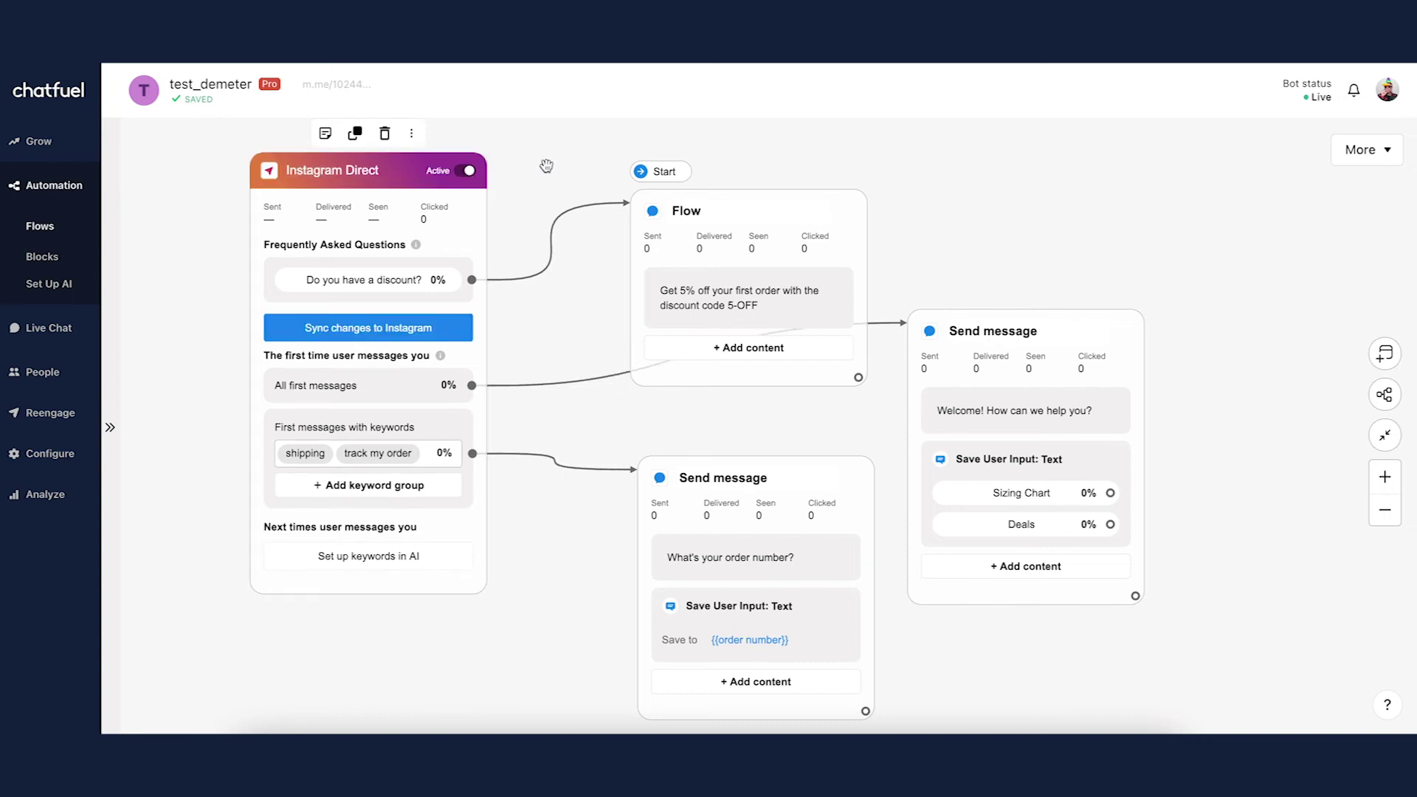
click(469, 332)
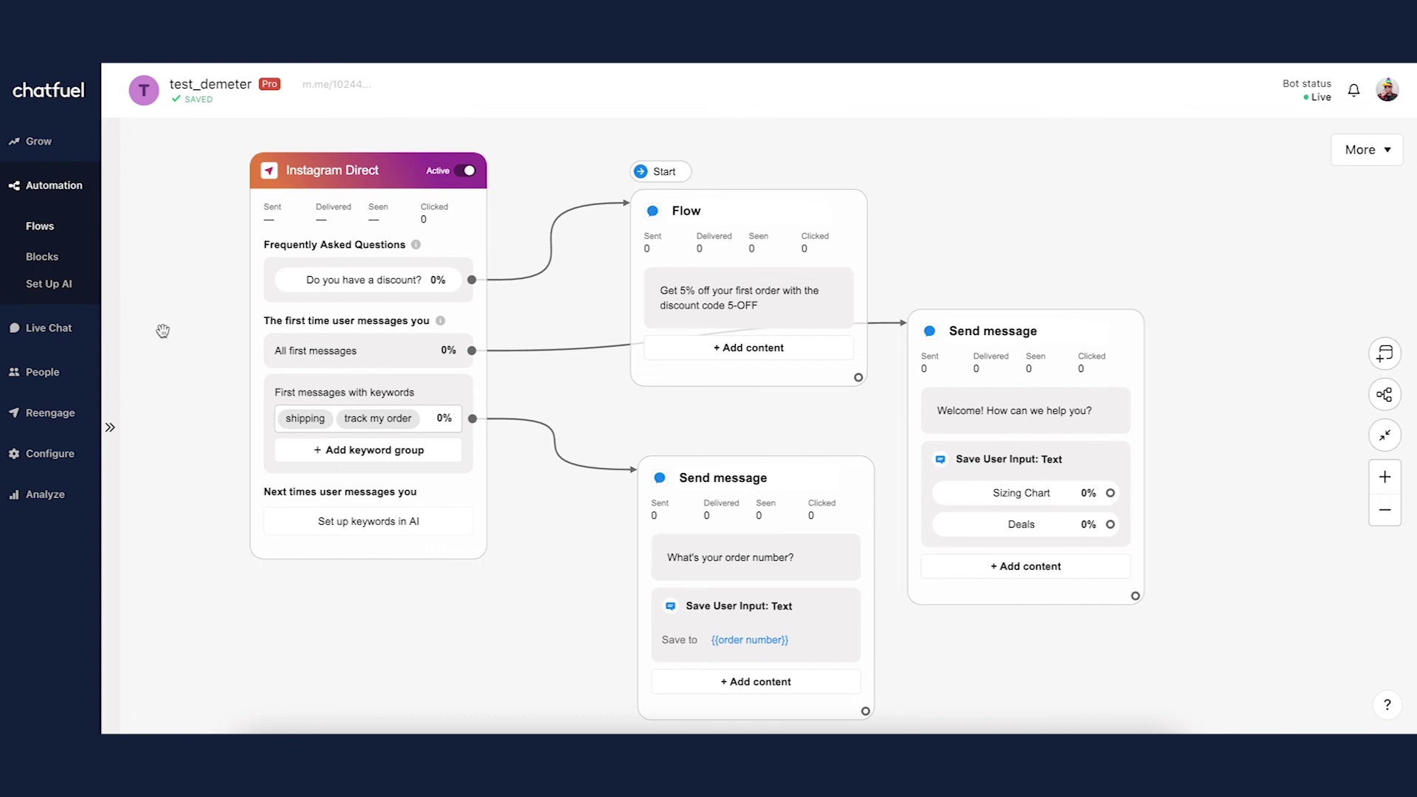
click(335, 442)
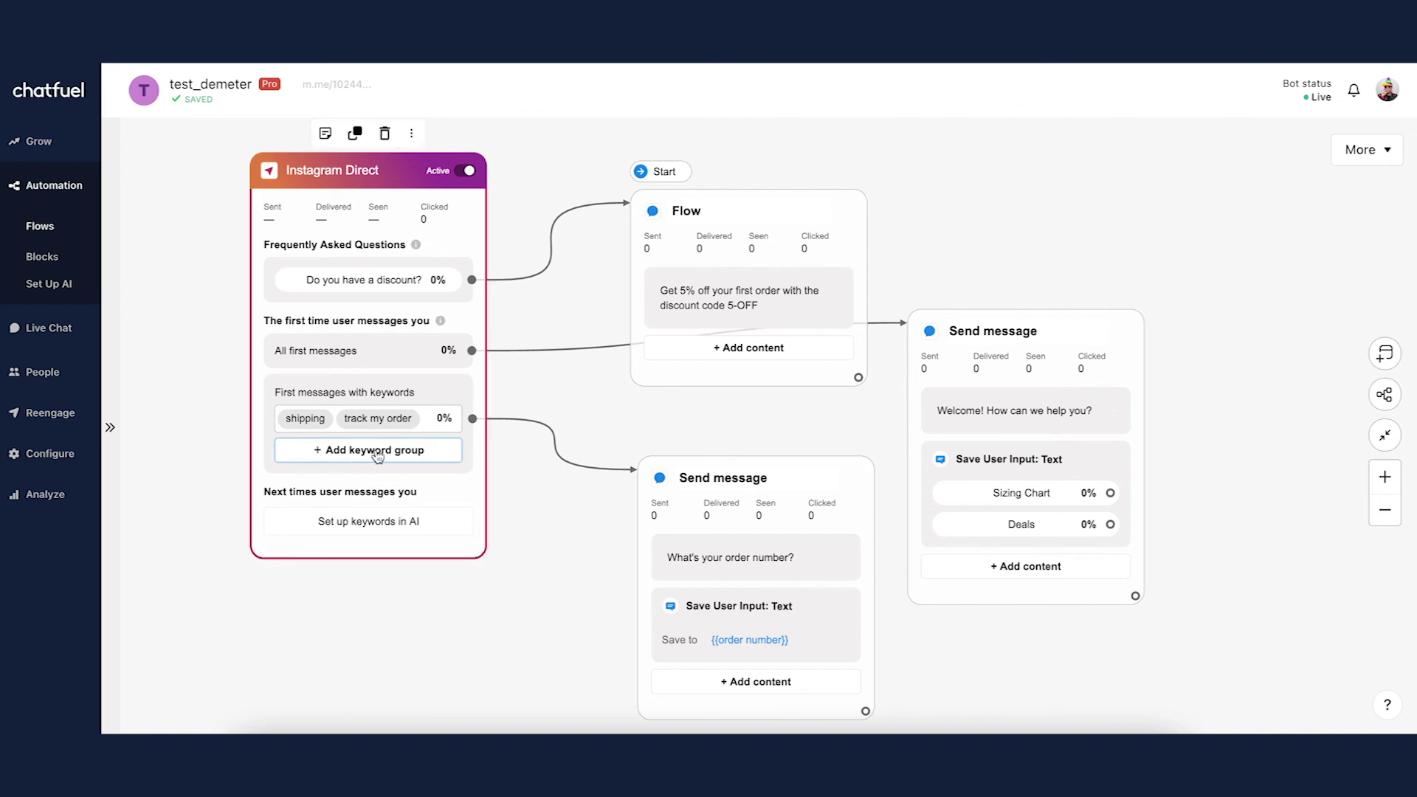
click(201, 429)
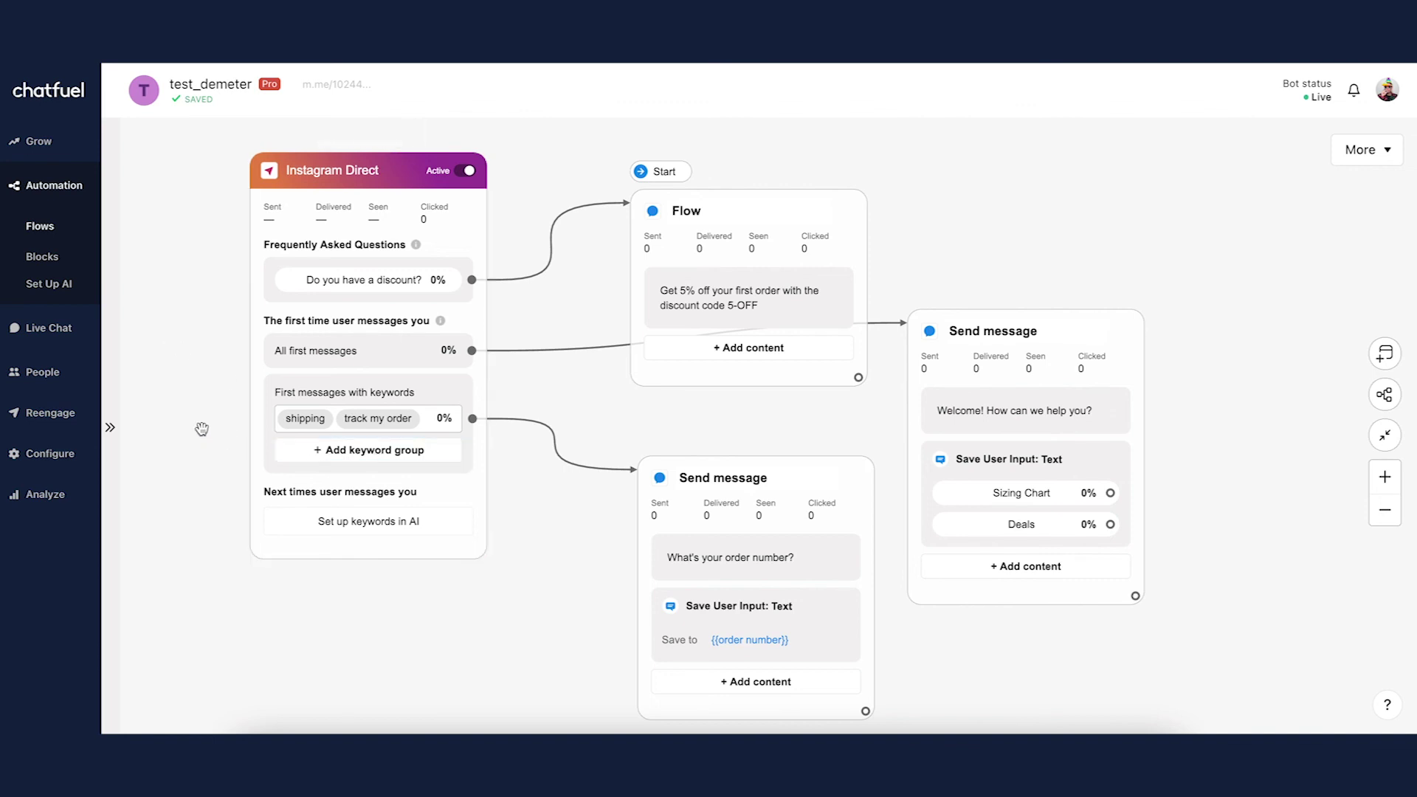